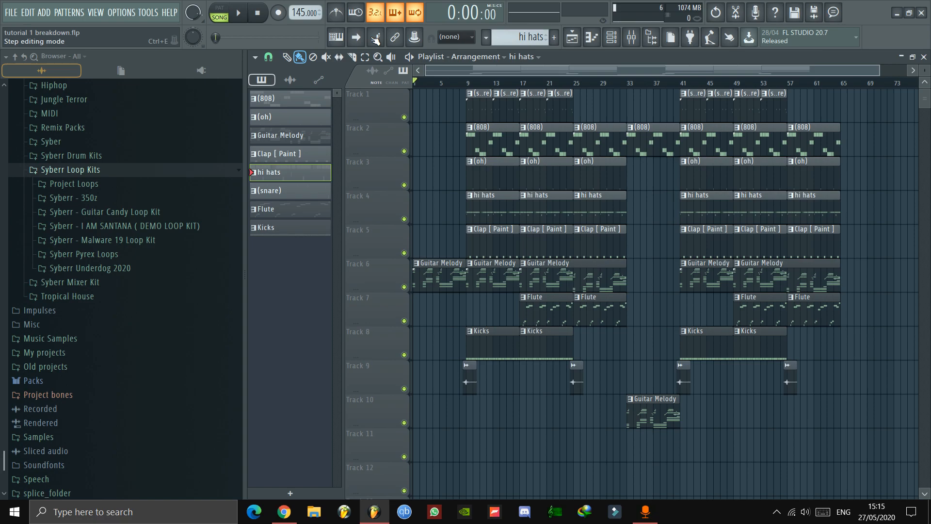
Step: Play the full arrangement in song mode from the start to about bar 41, and stop playback
key(space)
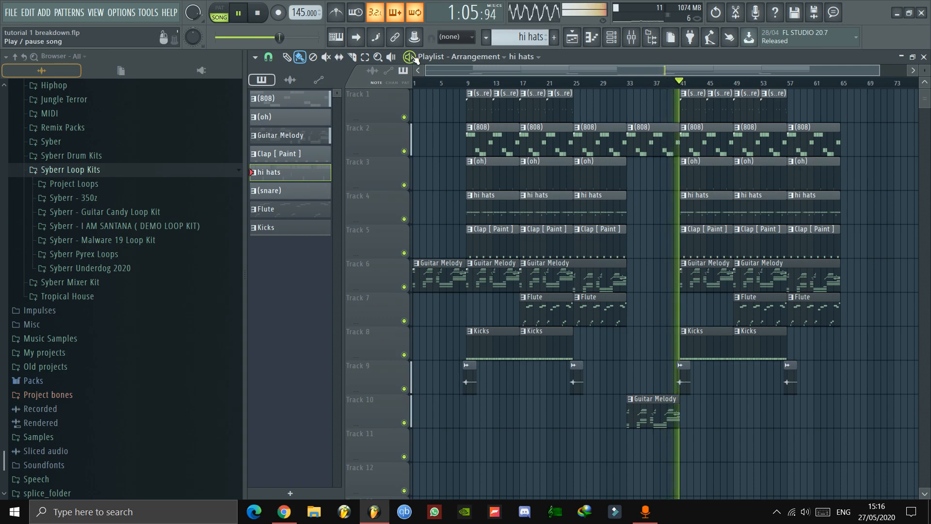
click(410, 57)
click(257, 15)
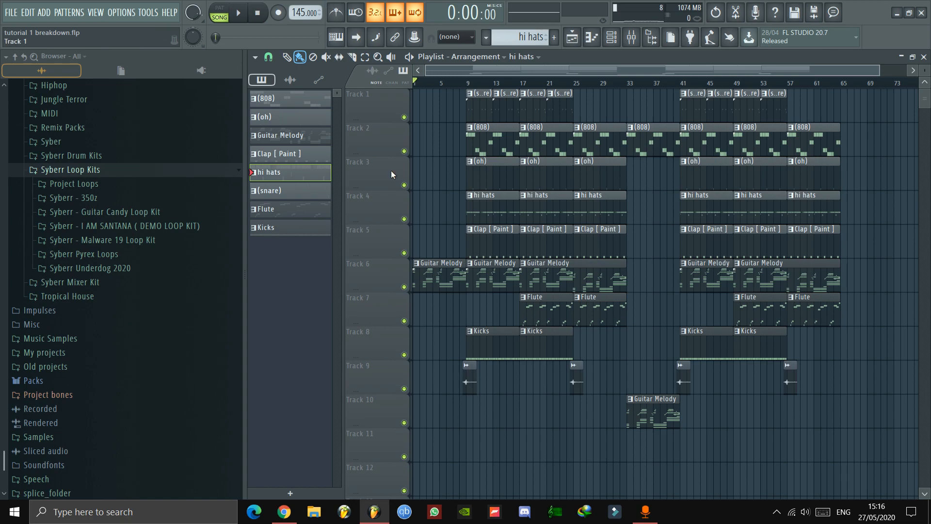
Step: Open the Guitar Melody pattern in the piano roll and bring its whole note range into view
double_click(440, 279)
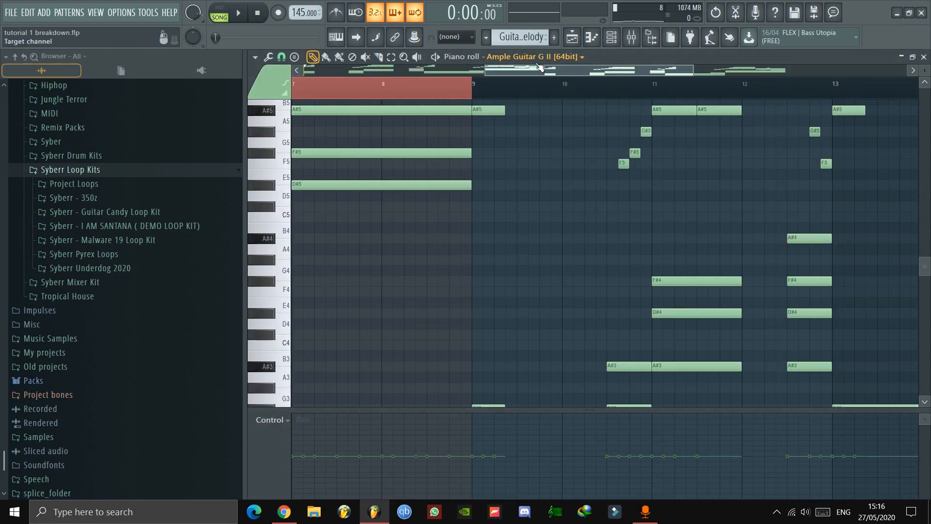
scroll(491, 85, left, 5)
scroll(495, 85, down, 4)
scroll(802, 134, up, 3)
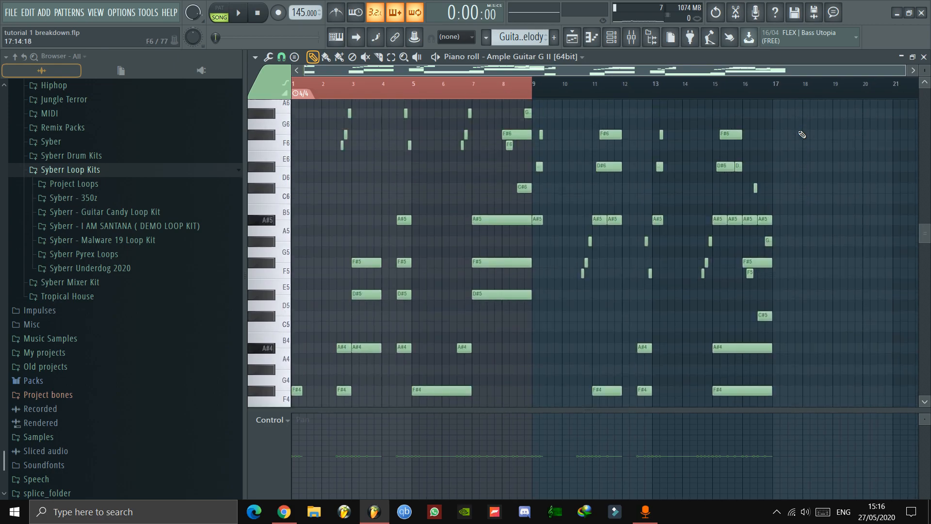
Step: Bypass all effects on the Ample Guitar mixer insert and close the mixer
click(631, 37)
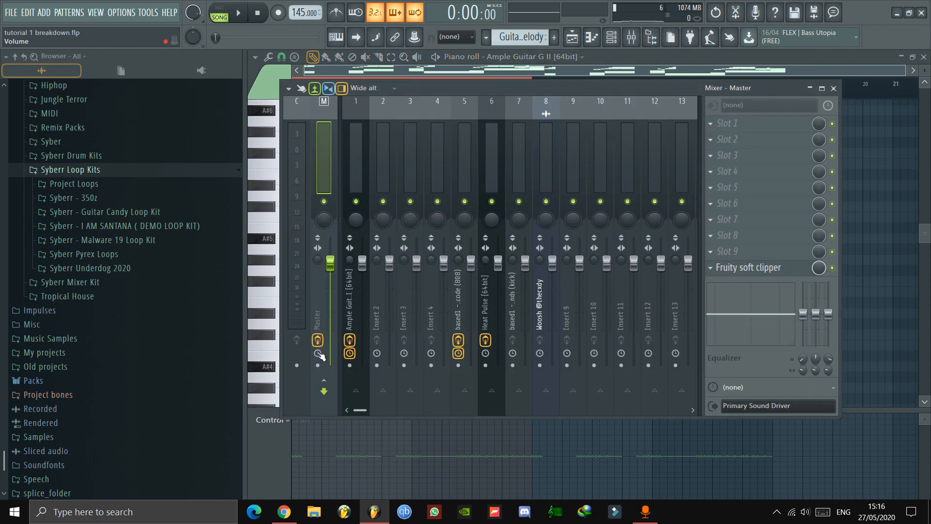
click(351, 340)
click(631, 36)
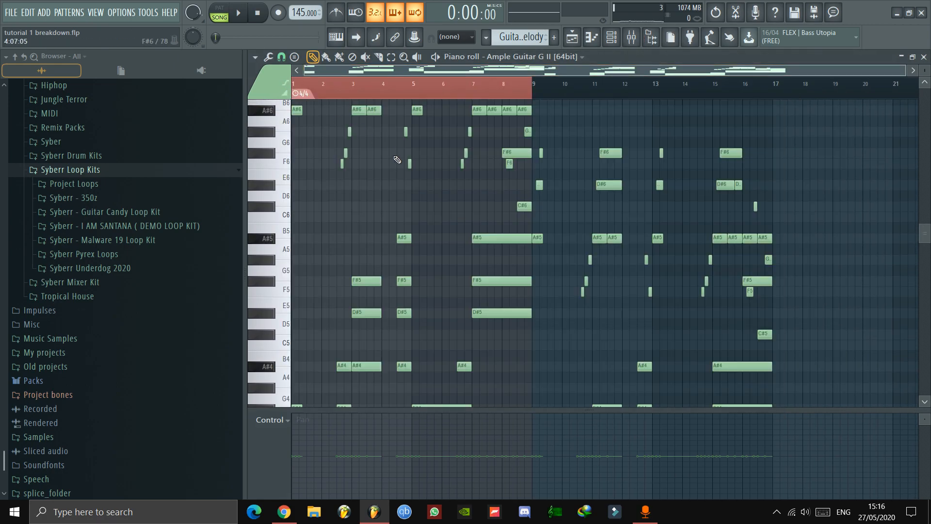
Step: Play the Guitar Melody on its own in pattern mode, following its high and low notes, and stop playback
scroll(396, 160, up, 4)
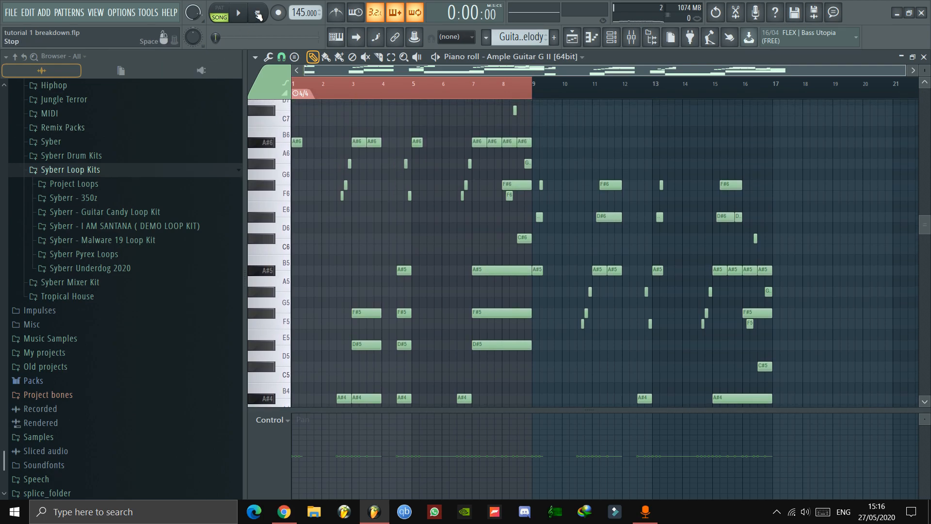
click(221, 15)
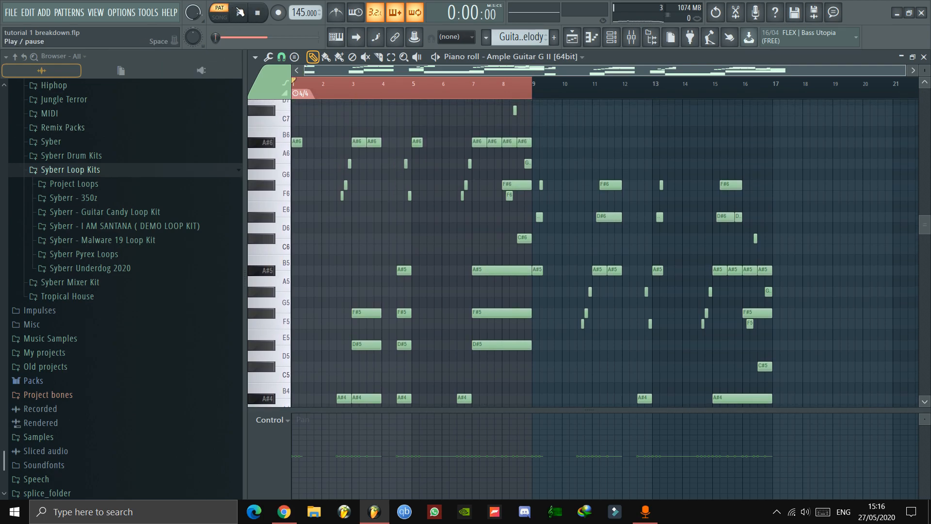
click(239, 13)
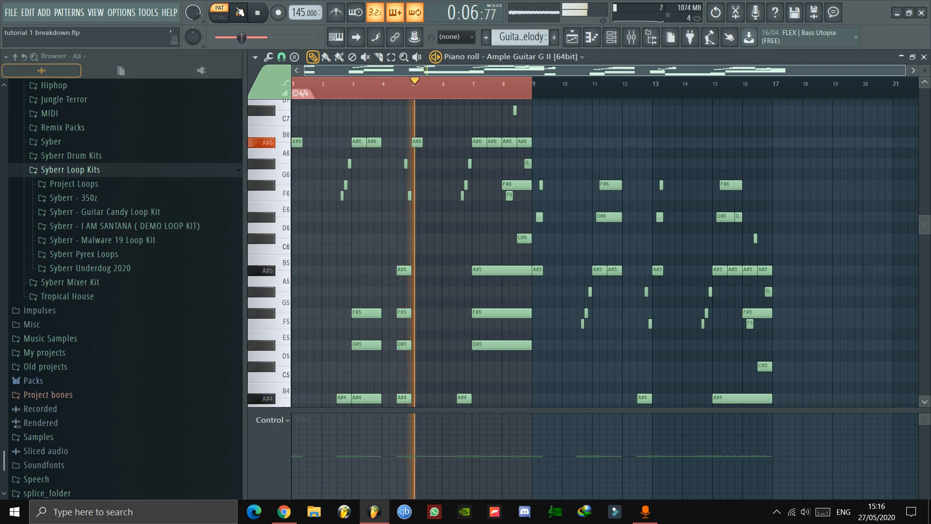
scroll(489, 186, up, 4)
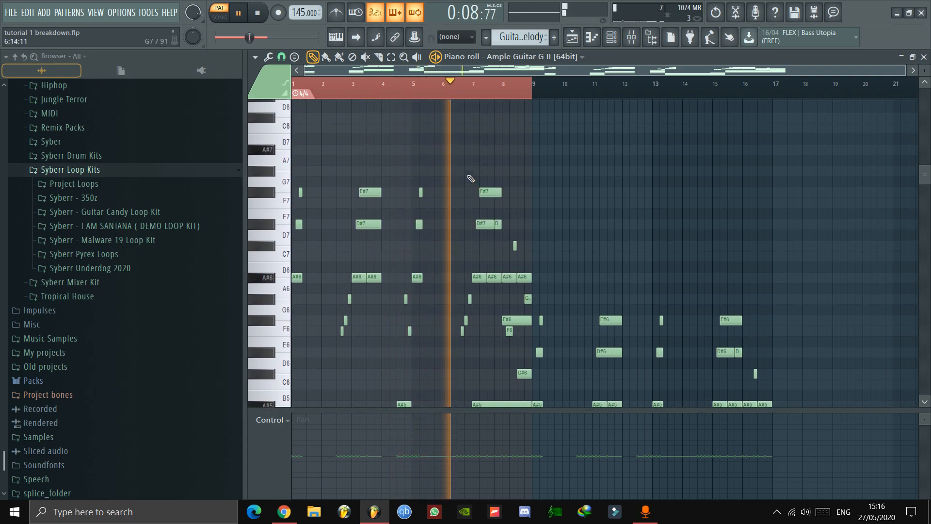
scroll(468, 177, down, 5)
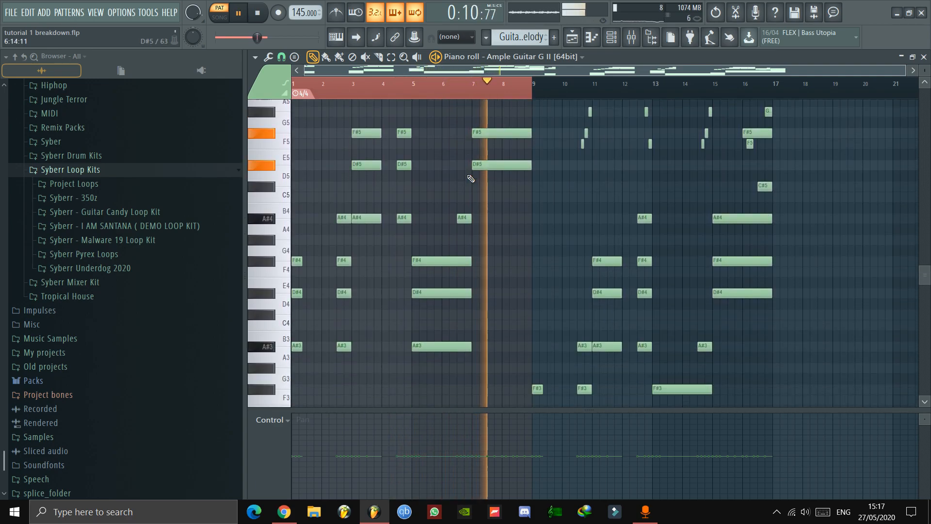
scroll(466, 175, up, 4)
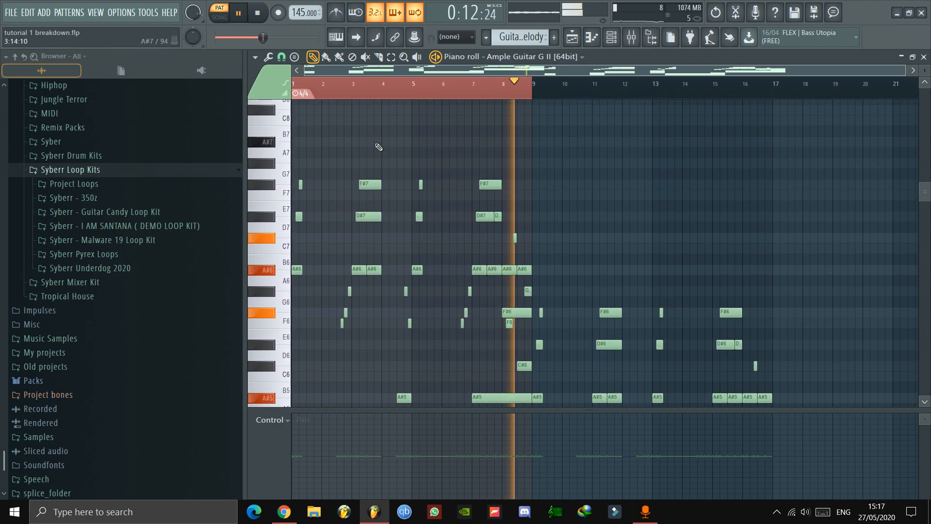
click(258, 13)
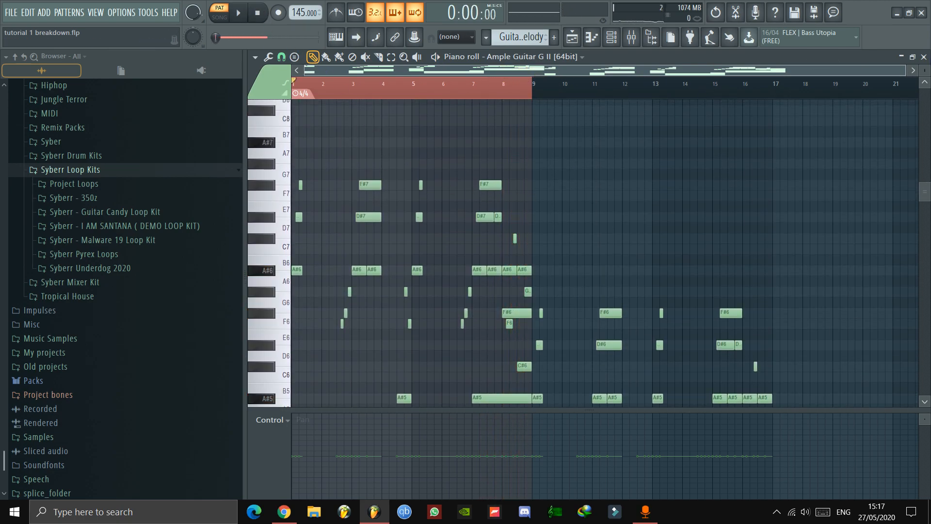
Step: Examine the Guitar Melody's lead notes and lower chords across its first and second halves in the piano roll
drag(899, 75, 638, 70)
scroll(661, 134, down, 8)
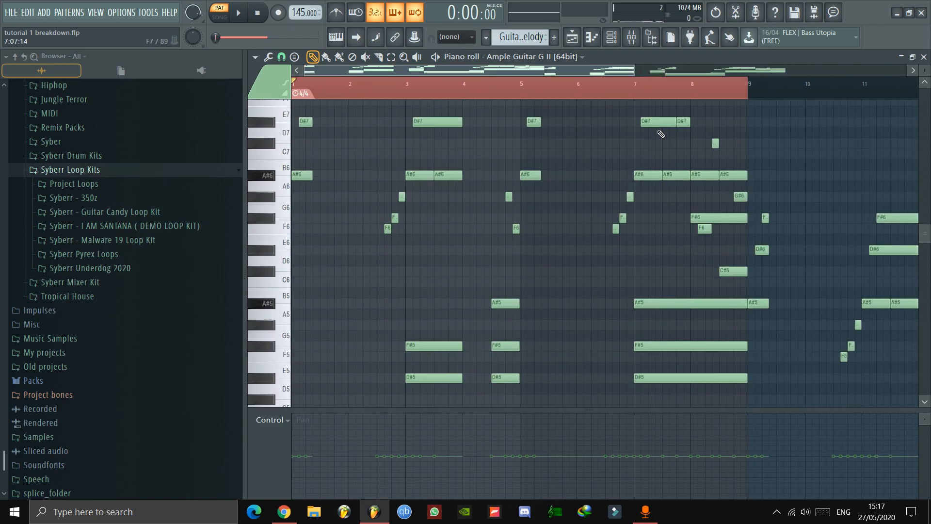
scroll(660, 134, up, 2)
scroll(661, 134, down, 9)
scroll(661, 134, up, 8)
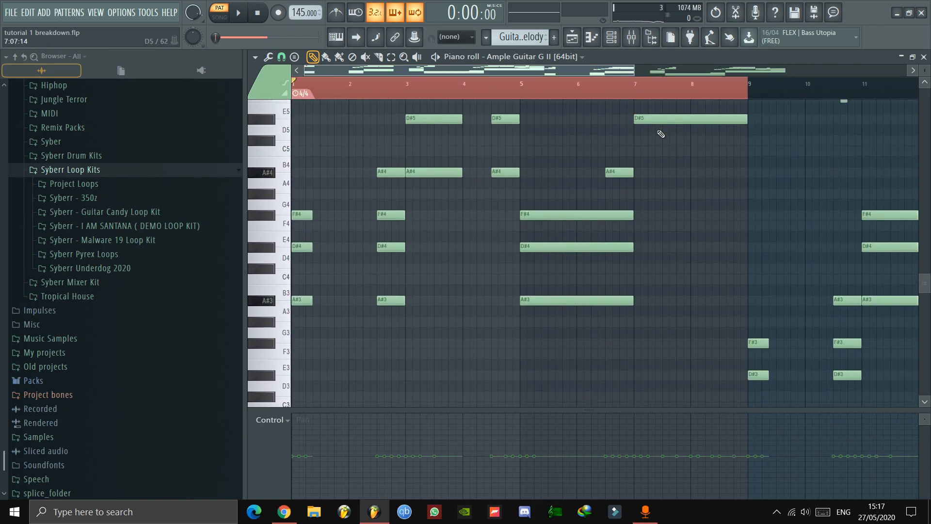
drag(633, 68, 828, 70)
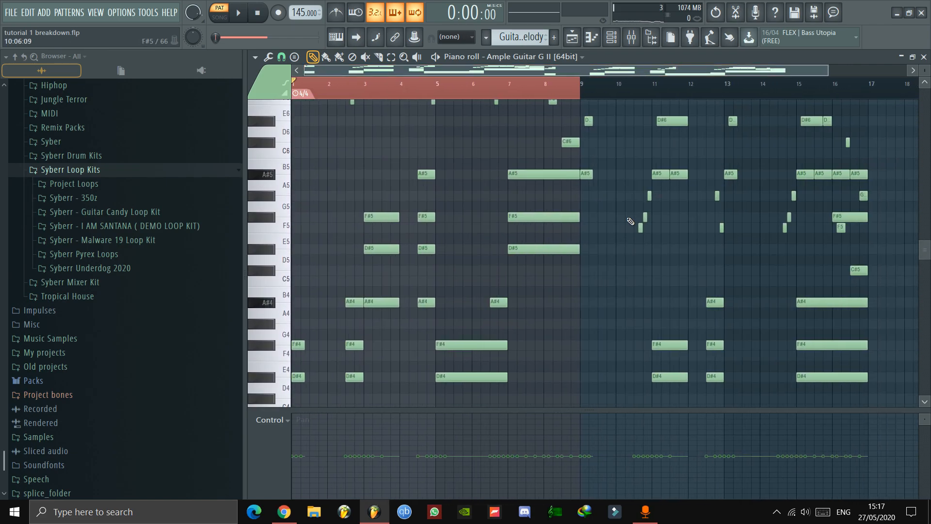
scroll(630, 222, up, 2)
Step: Turn the effects on the Ample Guitar mixer insert back on and select that insert to show its effect chain
click(631, 37)
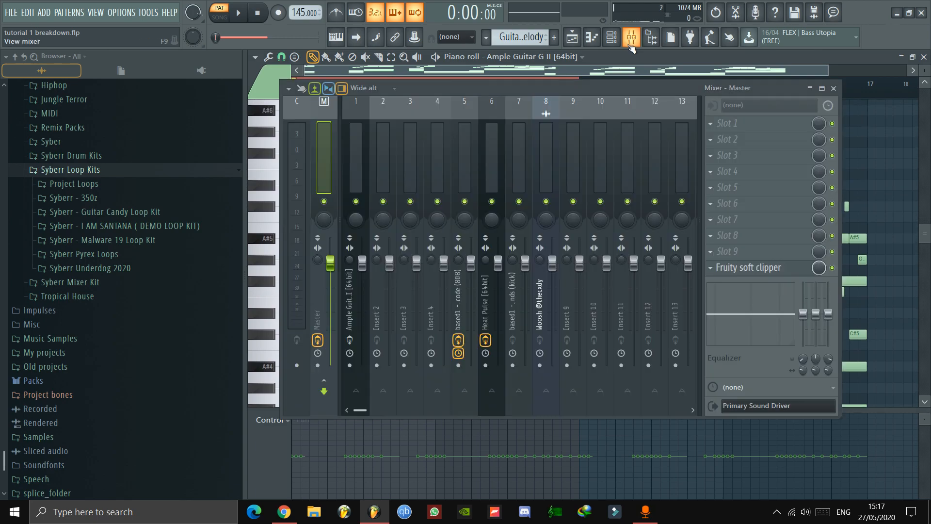
click(356, 339)
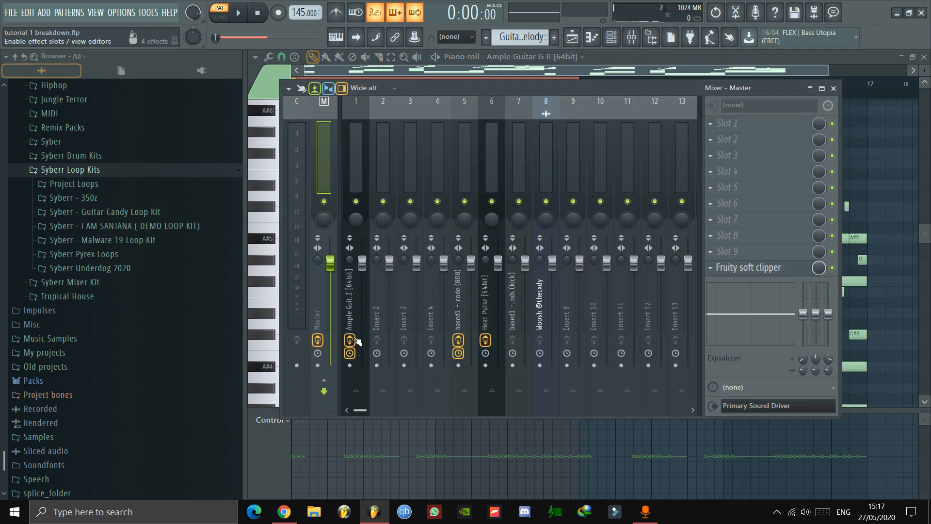
click(357, 143)
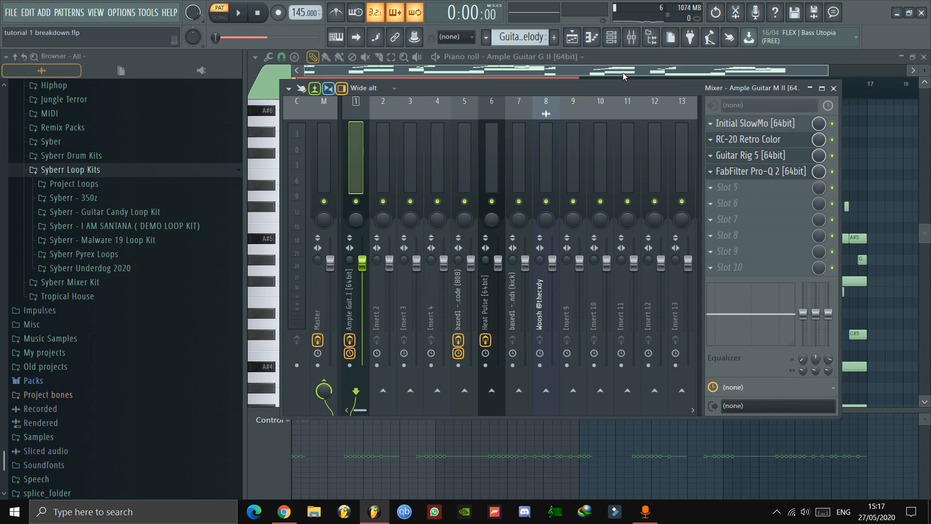
Step: Open the Ample Guitar G II instrument from the channel rack and move its window to show the whole interface
click(612, 37)
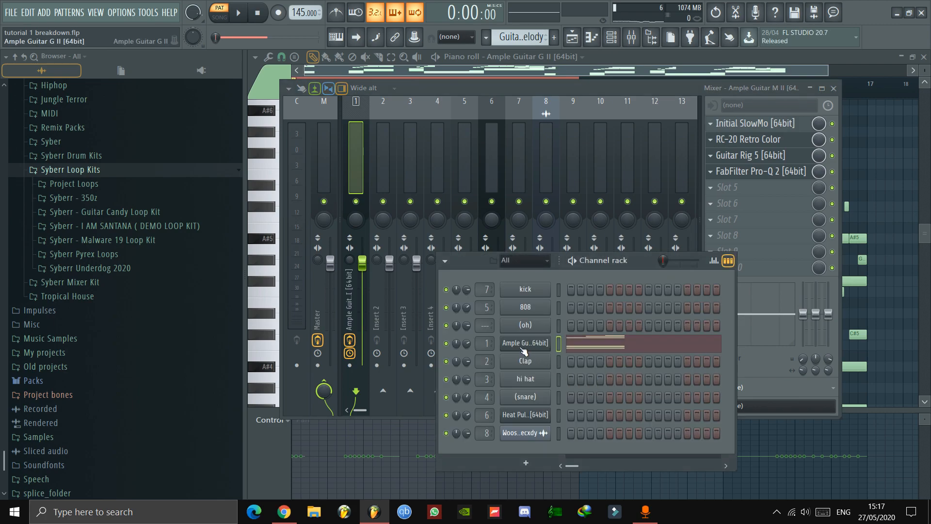
click(523, 345)
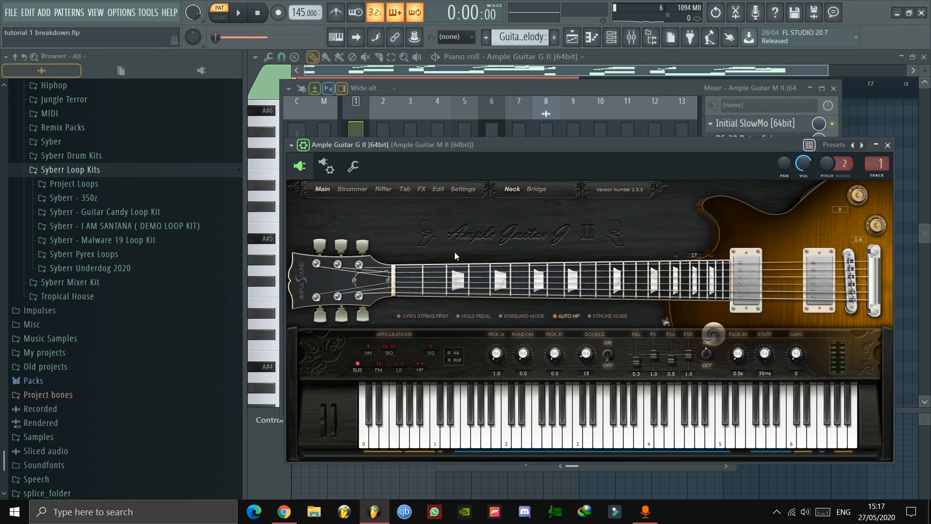
drag(606, 147, 567, 100)
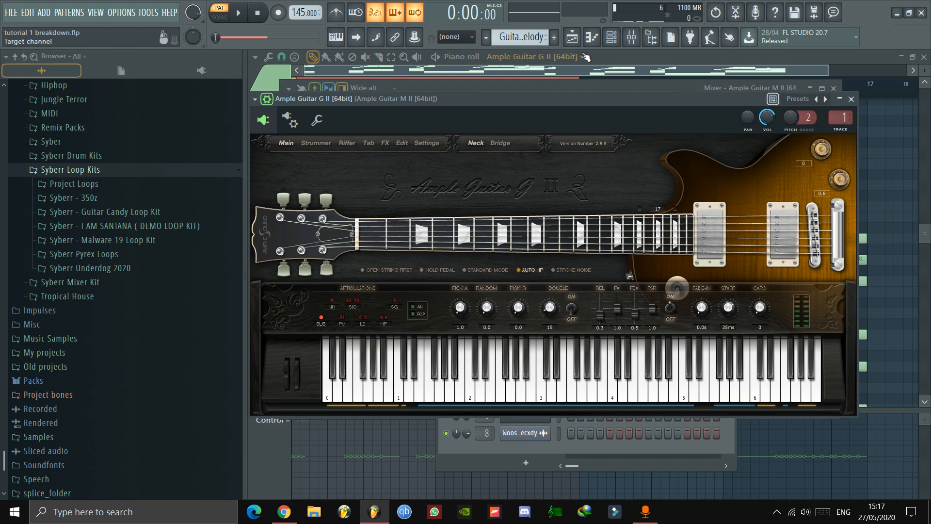
Step: Look through the Ample Guitar insert's RC-20 Retro Color and Guitar Rig 5 effects, and leave Initial SlowMo open
click(631, 39)
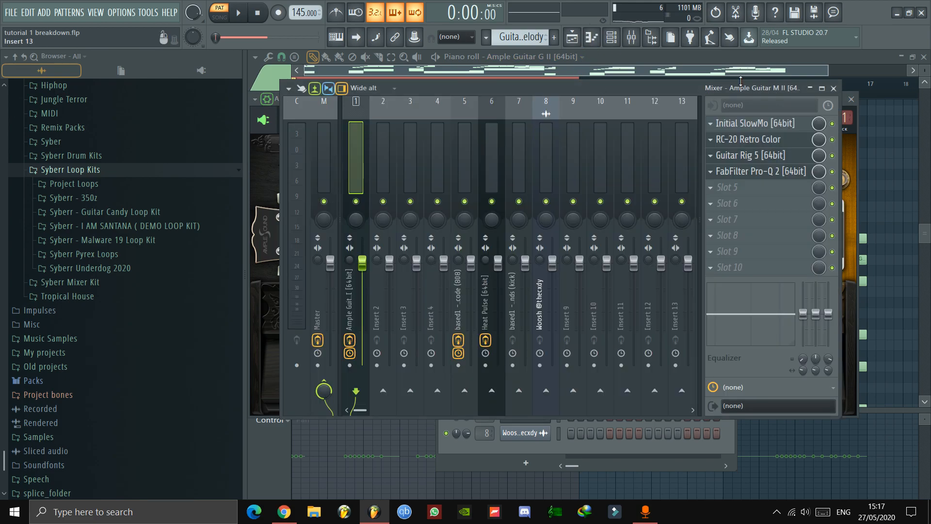
click(754, 139)
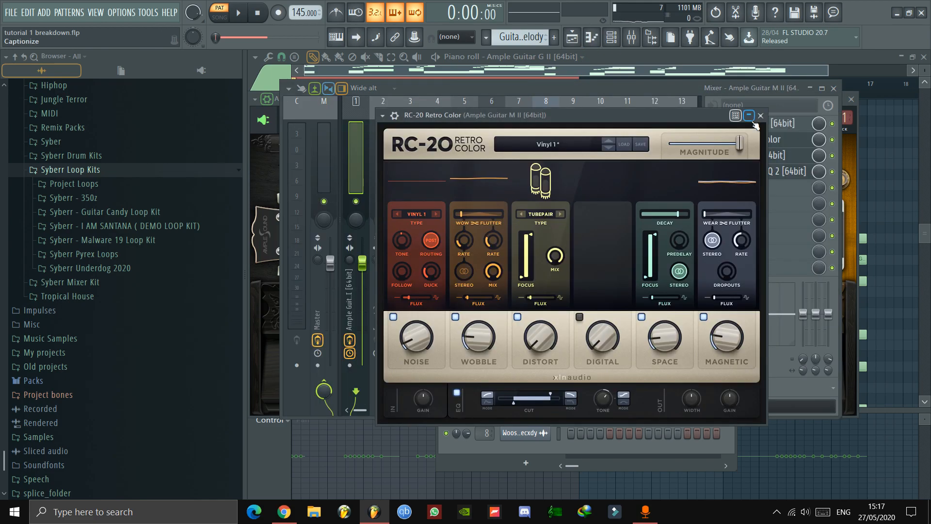
click(759, 115)
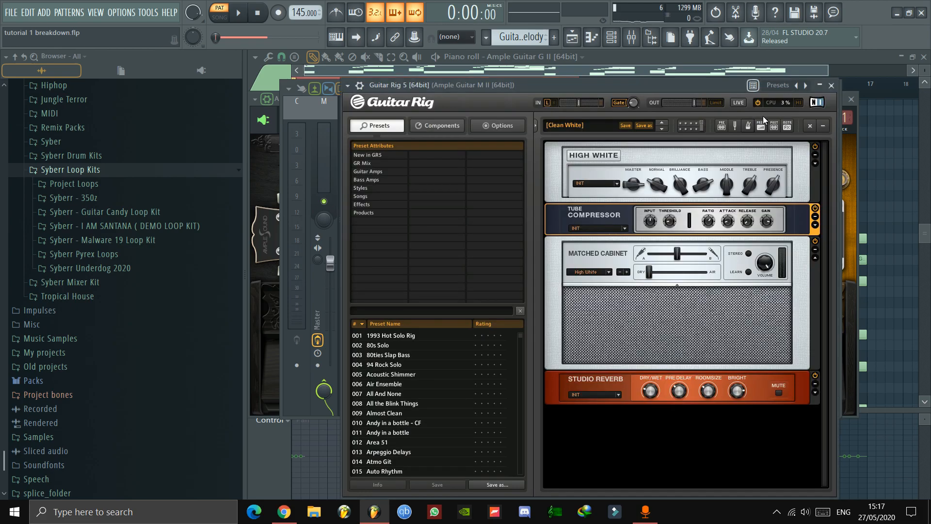
click(831, 85)
click(763, 124)
click(763, 124)
click(763, 124)
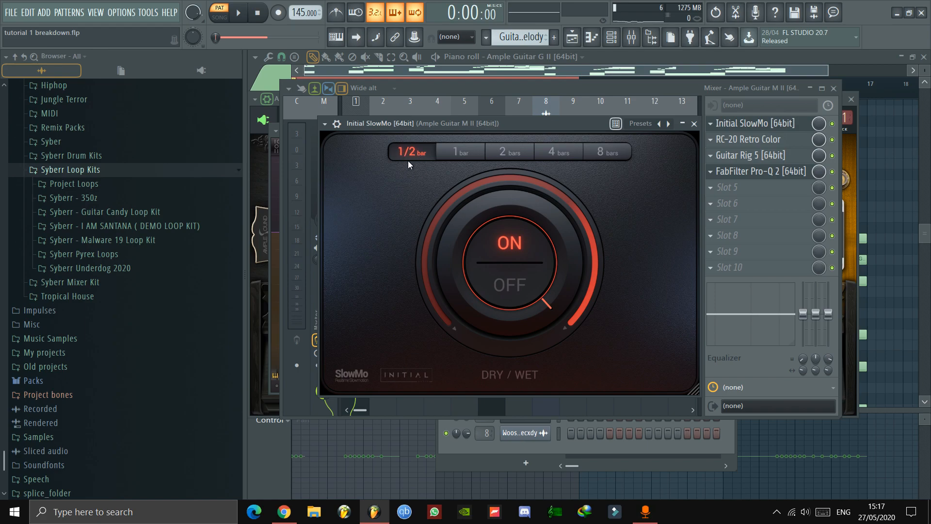
Step: Reopen RC-20 Retro Color, check its Noise and Wobble amounts, and close it
click(756, 139)
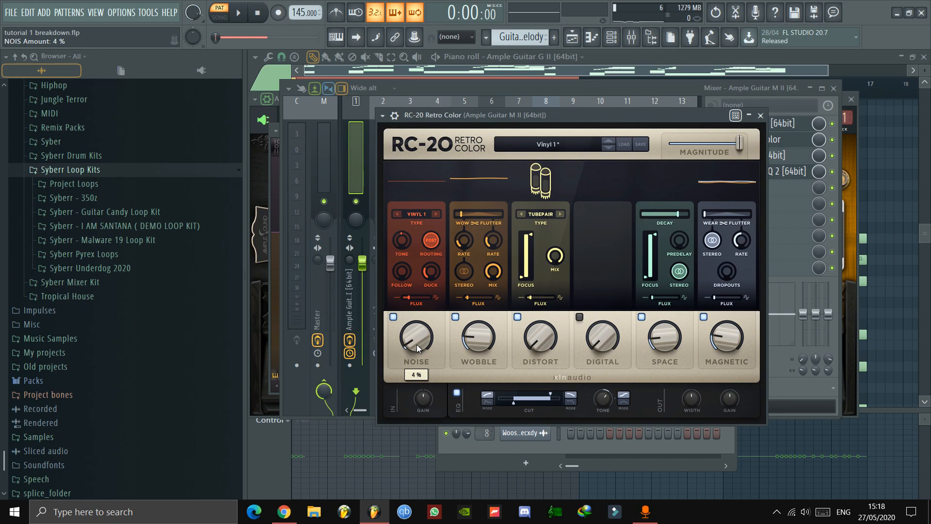
drag(417, 345, 417, 343)
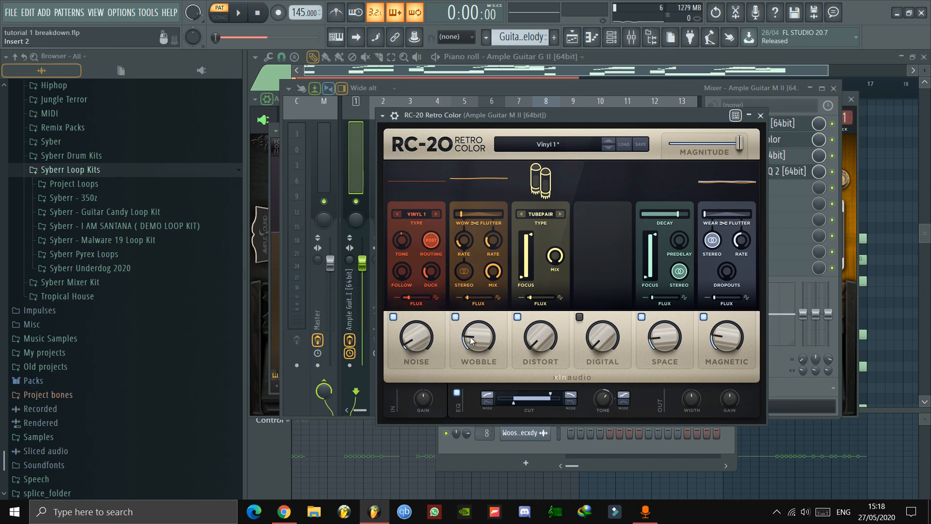
mouse_move(487, 340)
click(761, 117)
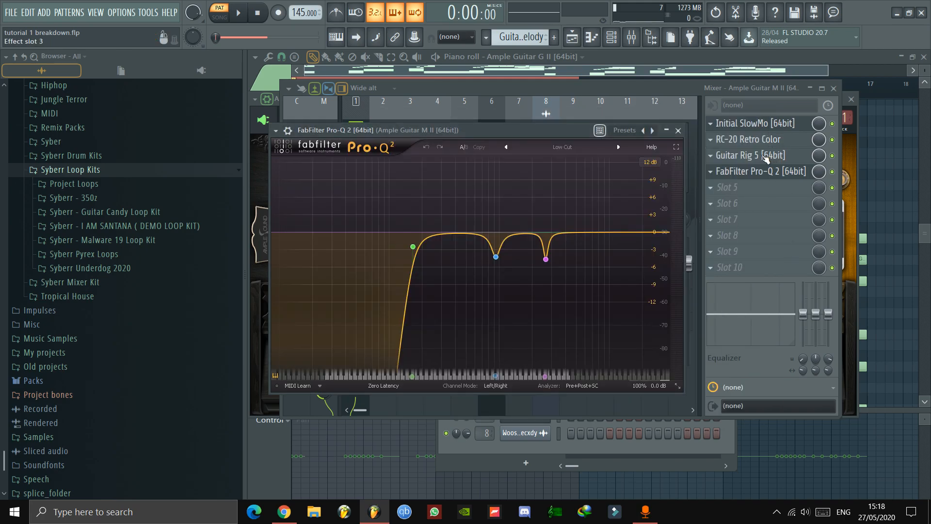
Step: Review the Guitar Rig 5 amp chain and the FabFilter Pro-Q 2 EQ curve, closing each plugin
click(762, 158)
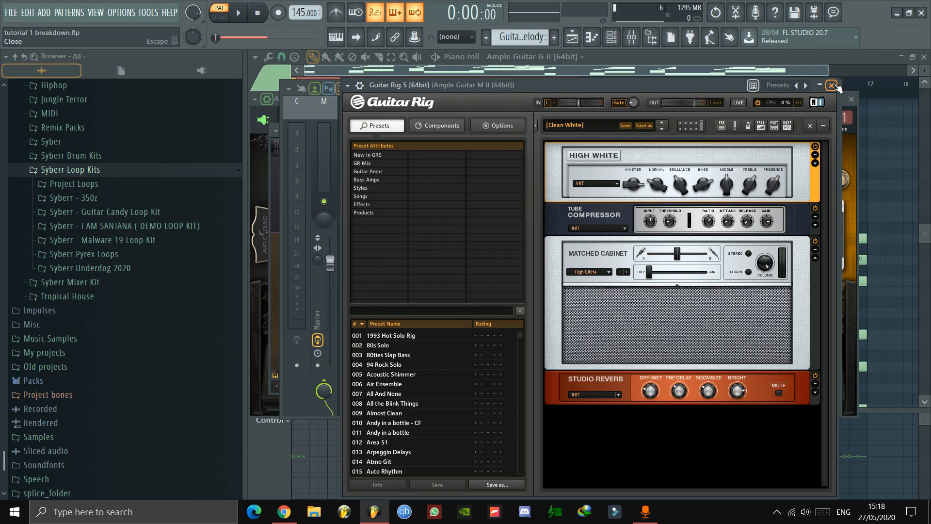
click(831, 84)
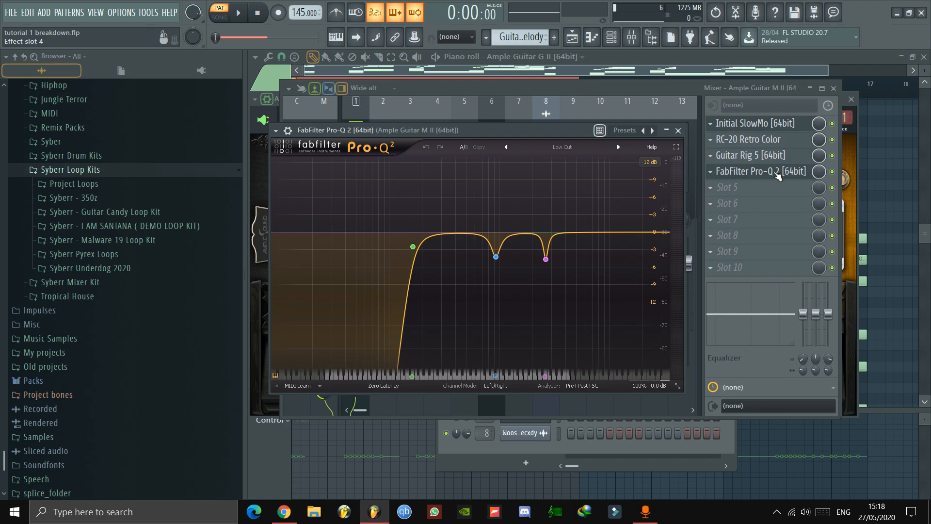
drag(481, 129, 583, 82)
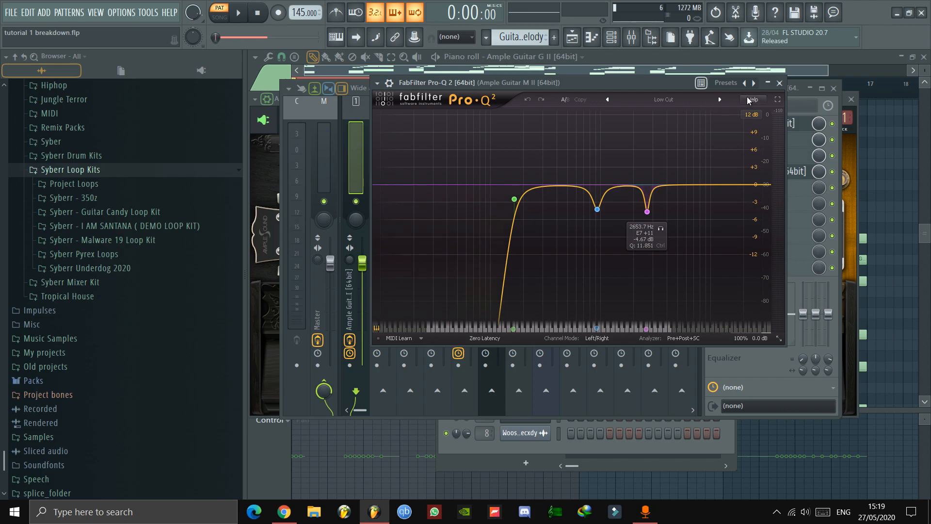
click(779, 83)
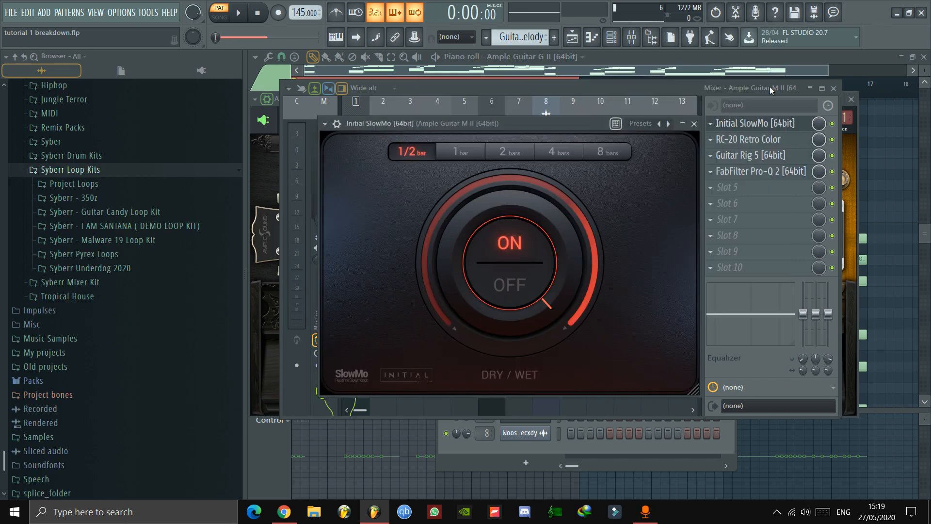
Step: Close Initial SlowMo, switch to the Flute pattern and open the Heat Pulse notes in the piano roll
click(543, 88)
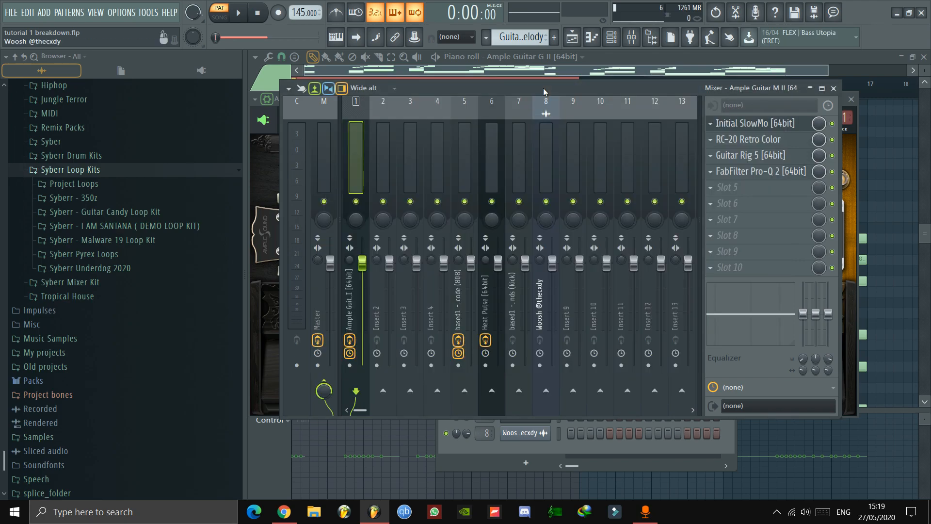
click(501, 154)
click(620, 45)
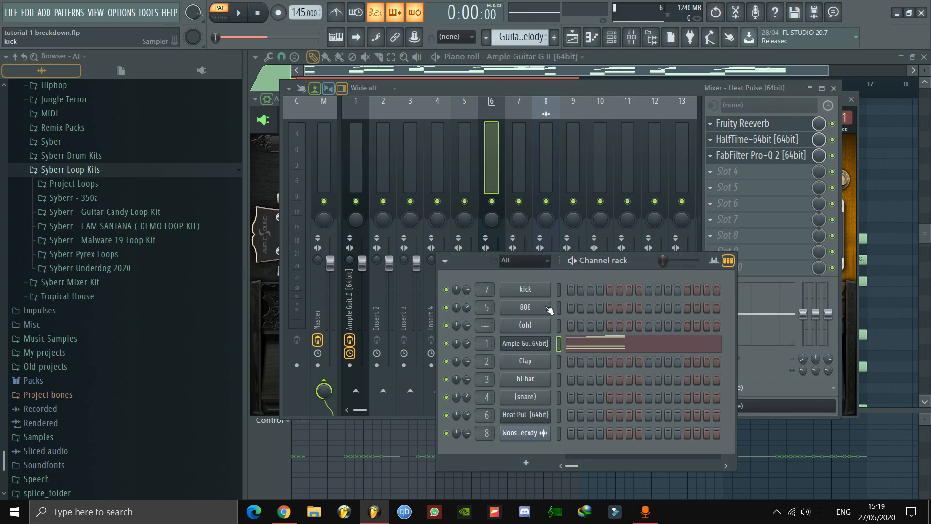
scroll(520, 38, down, 3)
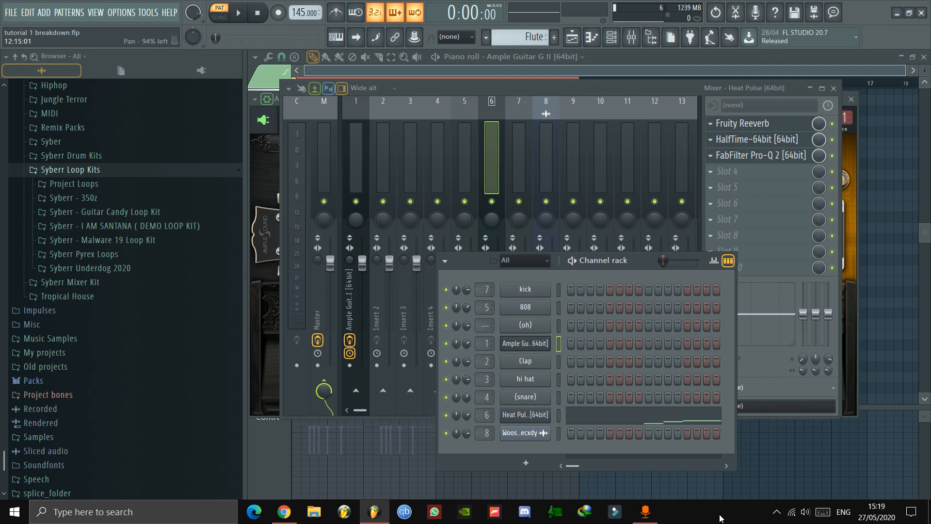
click(638, 421)
scroll(482, 306, down, 2)
scroll(482, 306, up, 3)
Step: Review the Heat Pulse insert's Fruity Reeverb, HalfTime and FabFilter Pro-Q 2 effects, closing each plugin
click(631, 37)
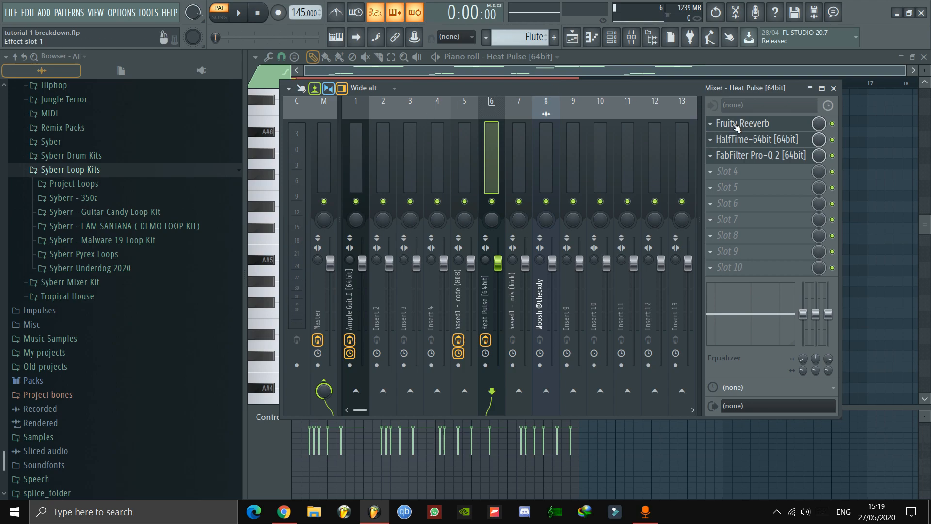
click(736, 126)
click(546, 195)
click(756, 139)
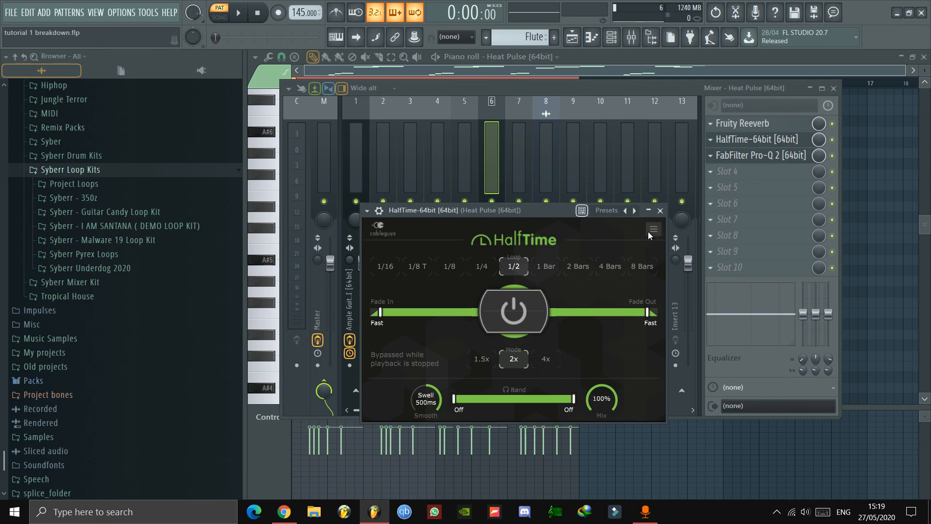
click(660, 210)
click(759, 155)
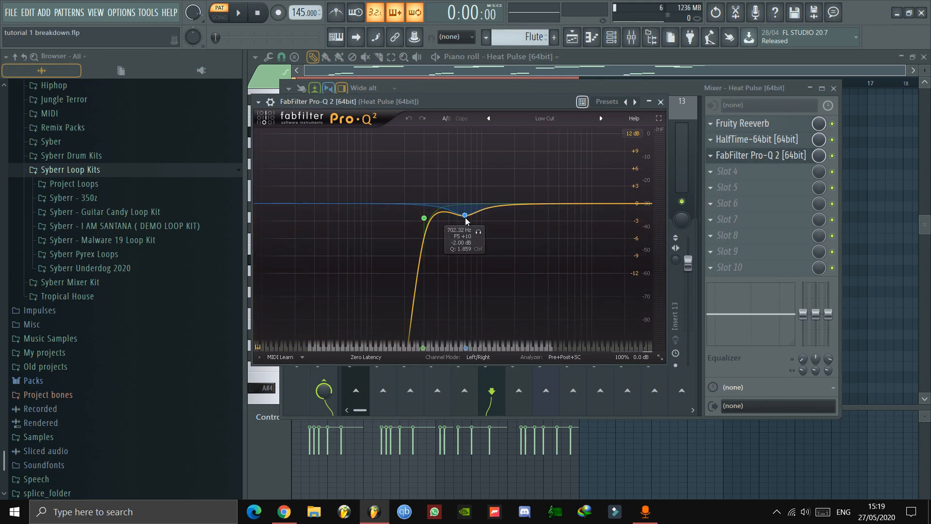
click(650, 88)
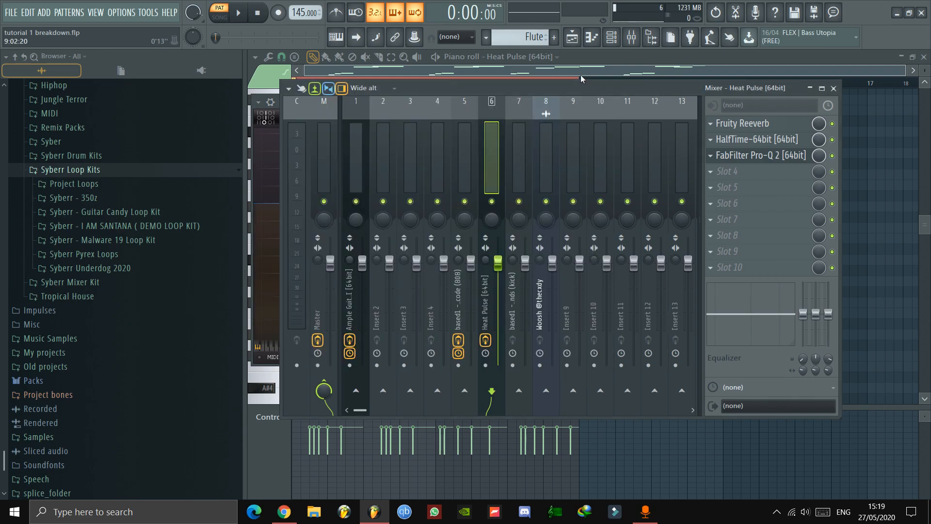
Step: Return to the playlist, open the 808 channel's sampler settings and check its second page of precomputed effects
click(572, 37)
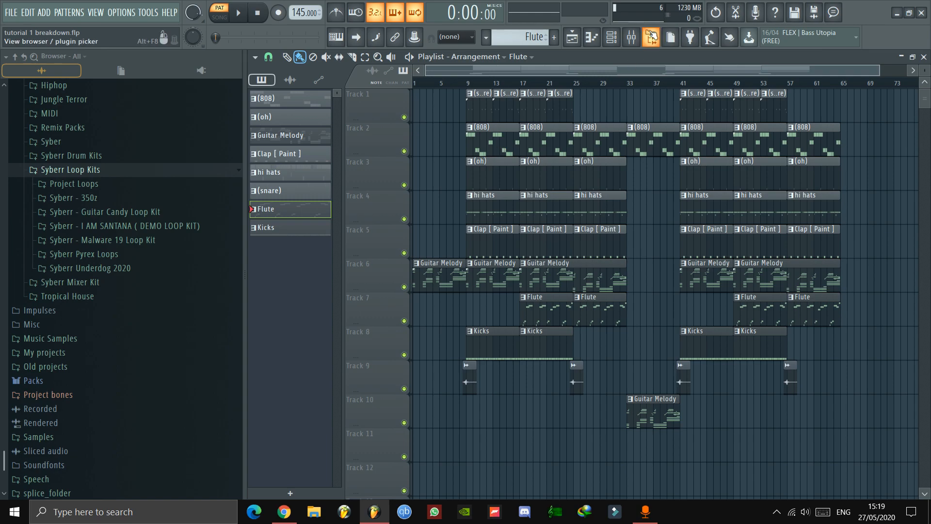
click(611, 37)
click(525, 307)
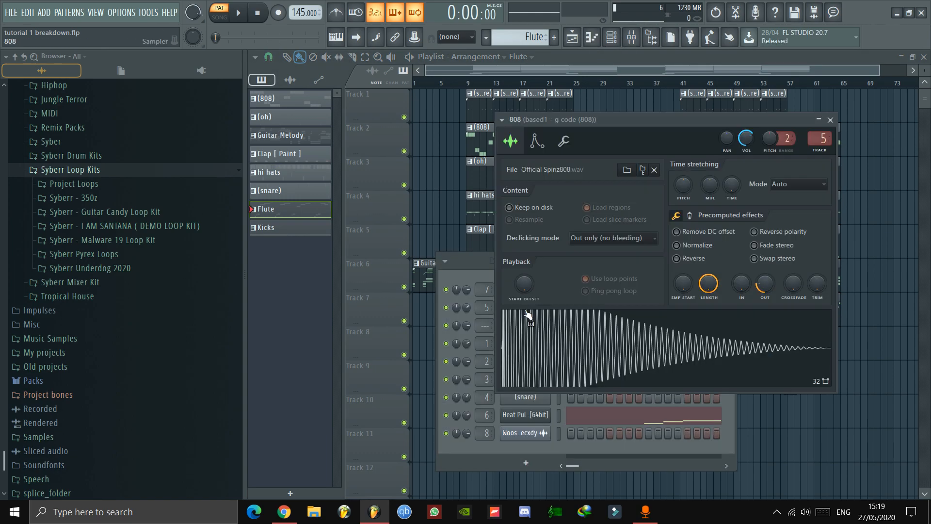
click(689, 215)
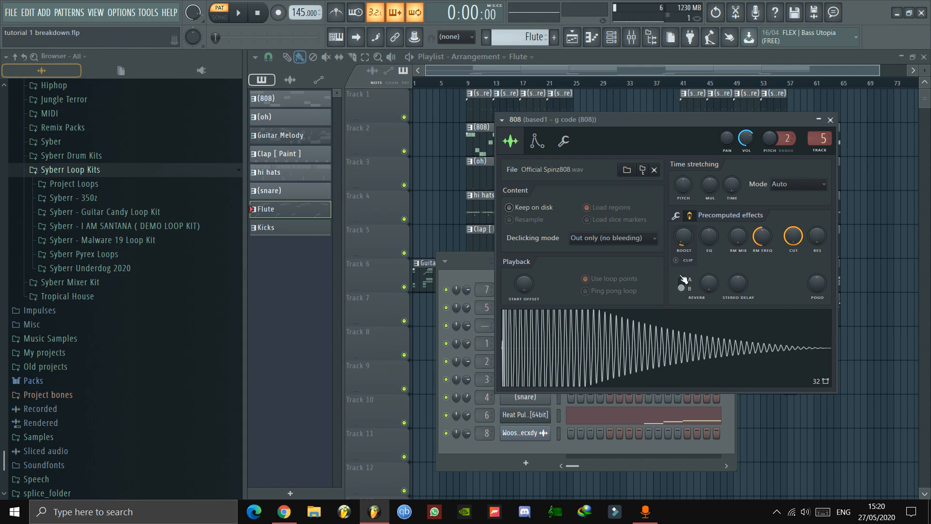
Step: Lower the 808 sample's fade-out to 0%, and raise it again so the waveform's tail is shortened
click(687, 217)
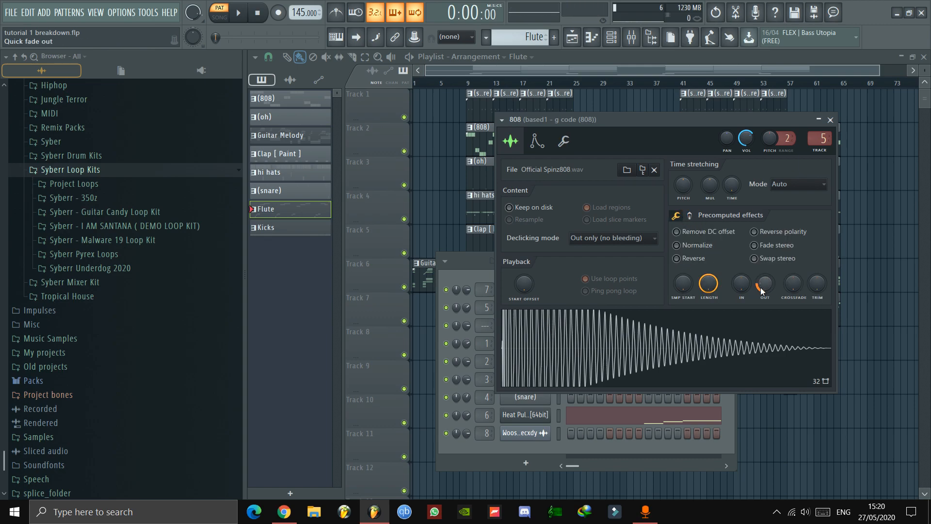
drag(761, 291, 761, 315)
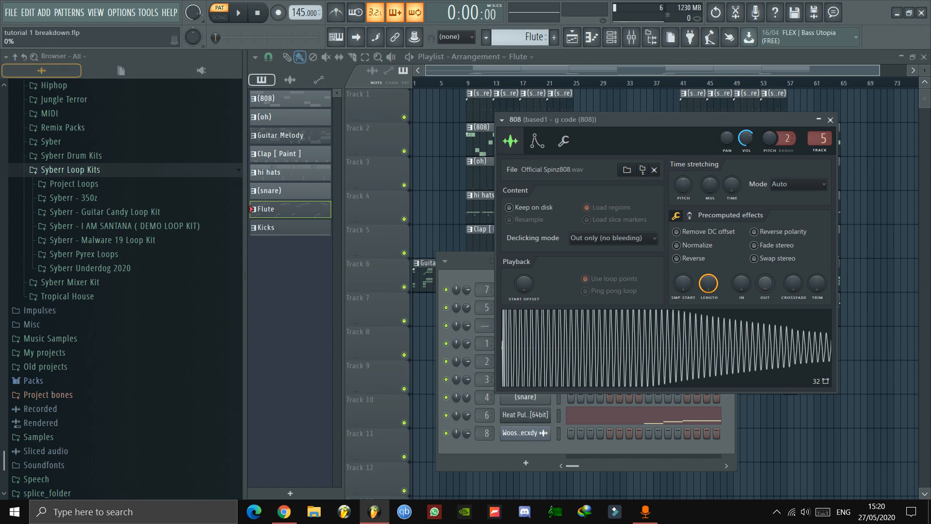
drag(765, 284, 765, 272)
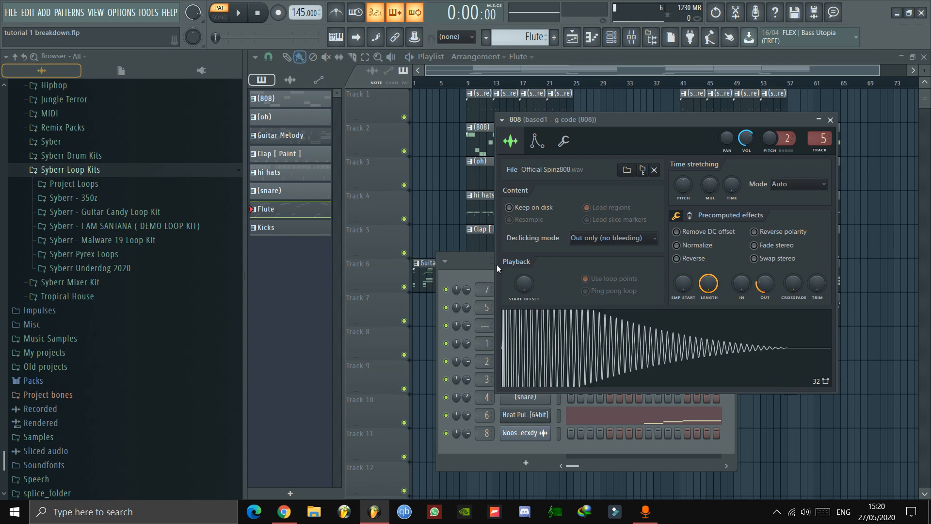
Step: Check the 808's volume envelope, return to its sample settings and close the channel window
click(536, 146)
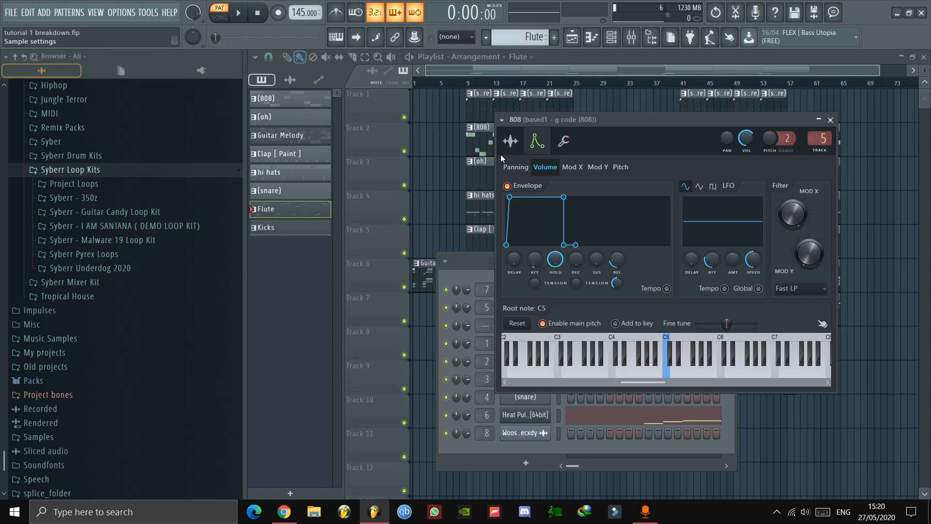
click(510, 141)
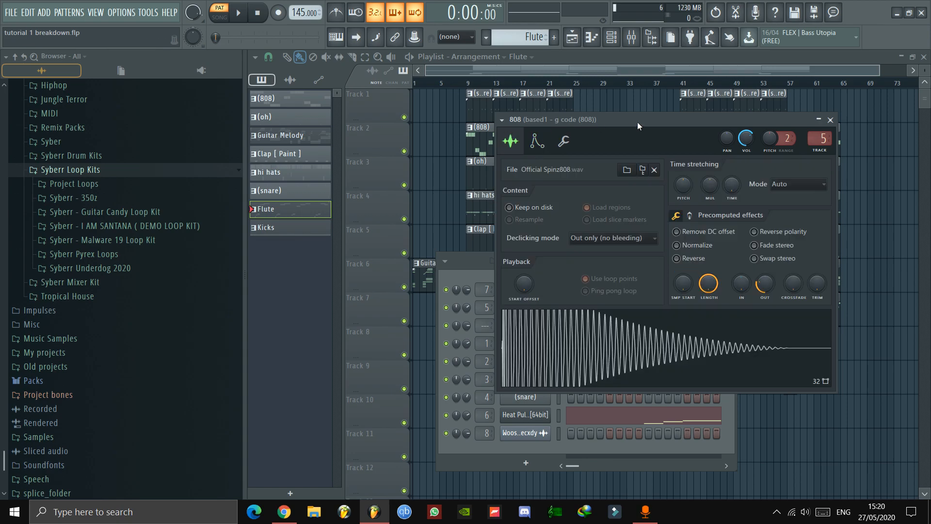
click(830, 119)
Step: Inspect the low, mid and high bands of Maximus on the 808's mixer insert, and close the plugin
click(640, 36)
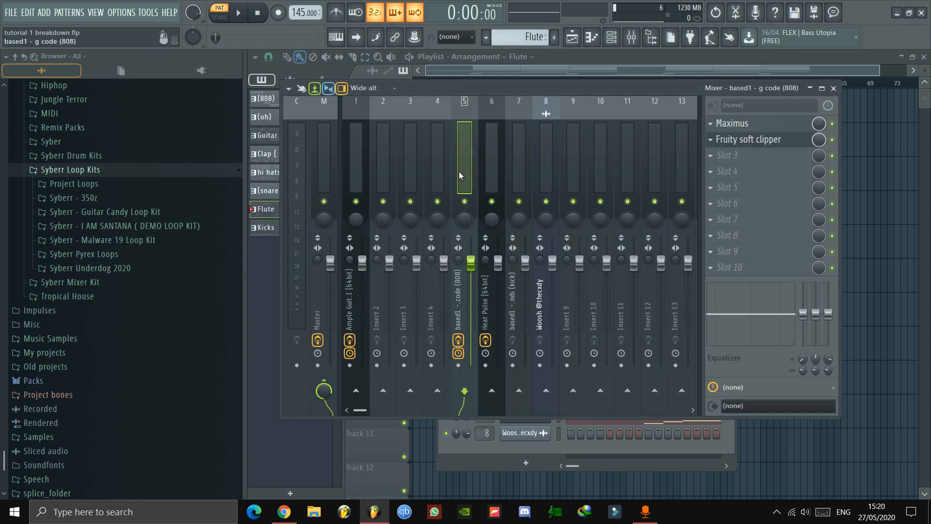
click(773, 123)
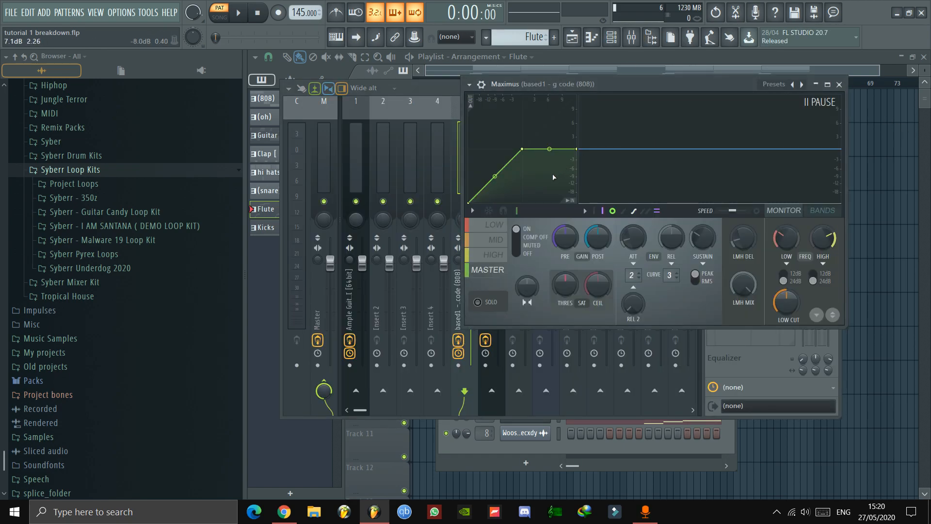
click(510, 226)
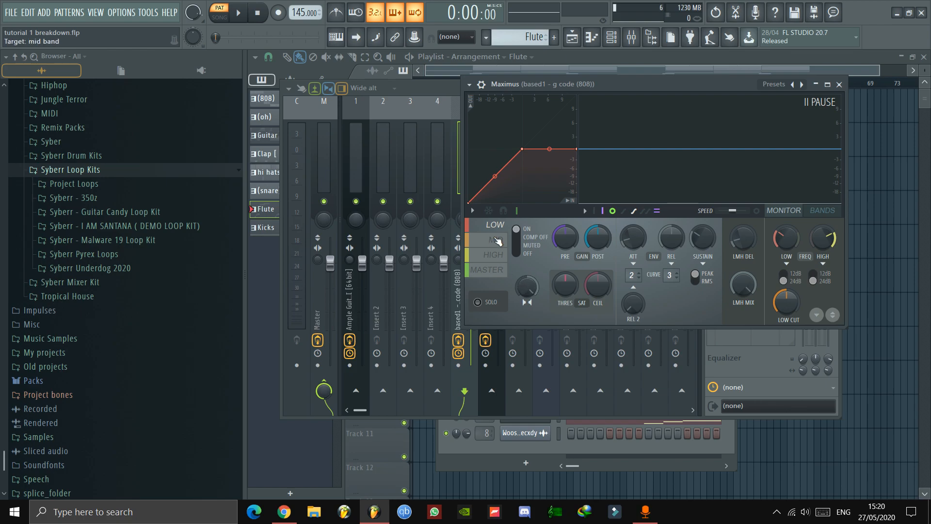
click(498, 241)
click(502, 254)
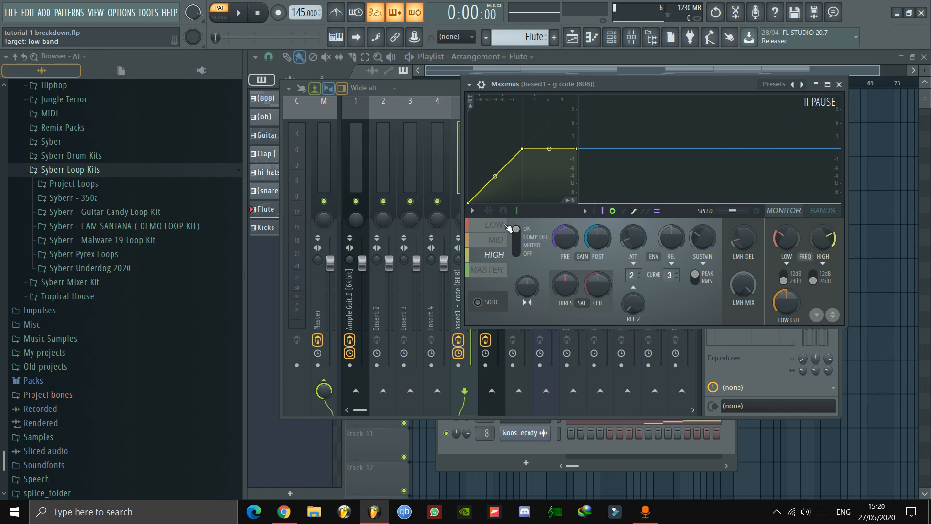
click(494, 225)
click(839, 84)
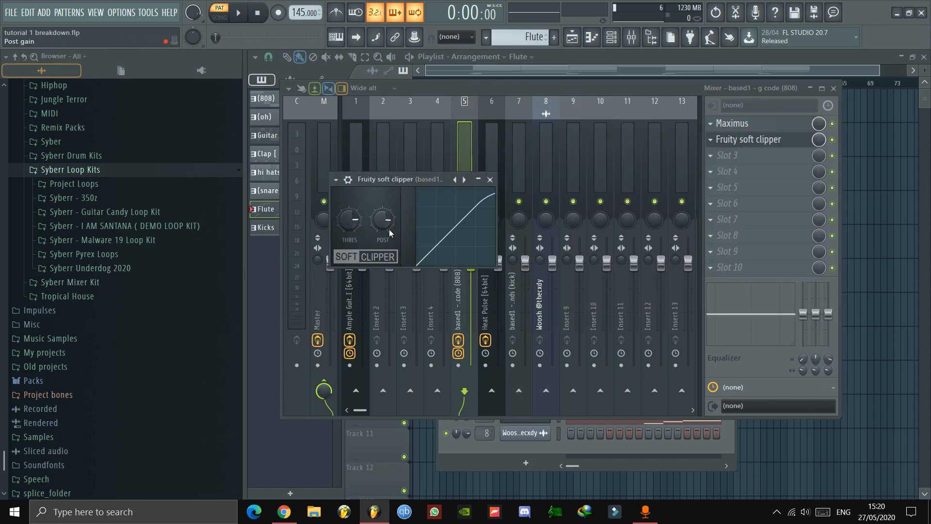
Step: Adjust the threshold of the Fruity soft clipper on the 808's mixer insert
drag(365, 222, 364, 206)
right_click(356, 219)
click(369, 224)
right_click(356, 220)
click(369, 222)
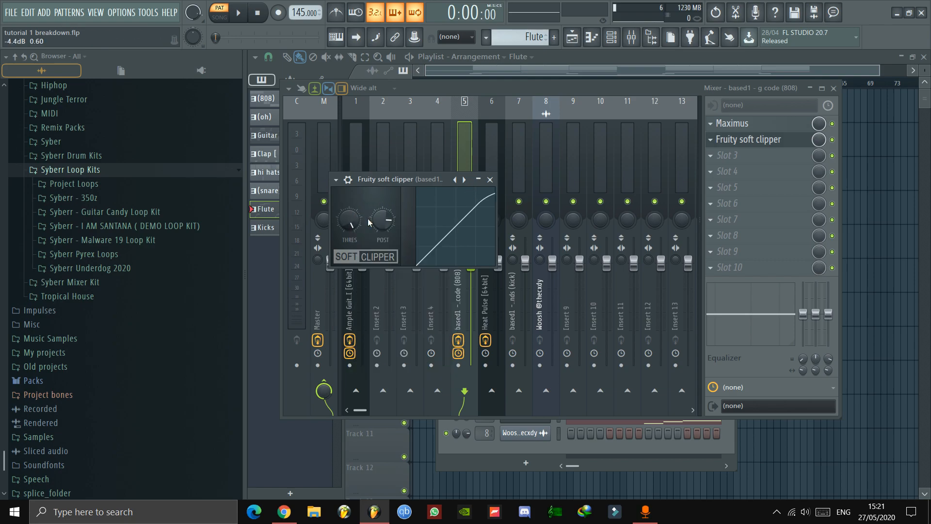
Step: Close the 808's soft clipper, check the Master insert's effect slots and return to the playlist
click(691, 86)
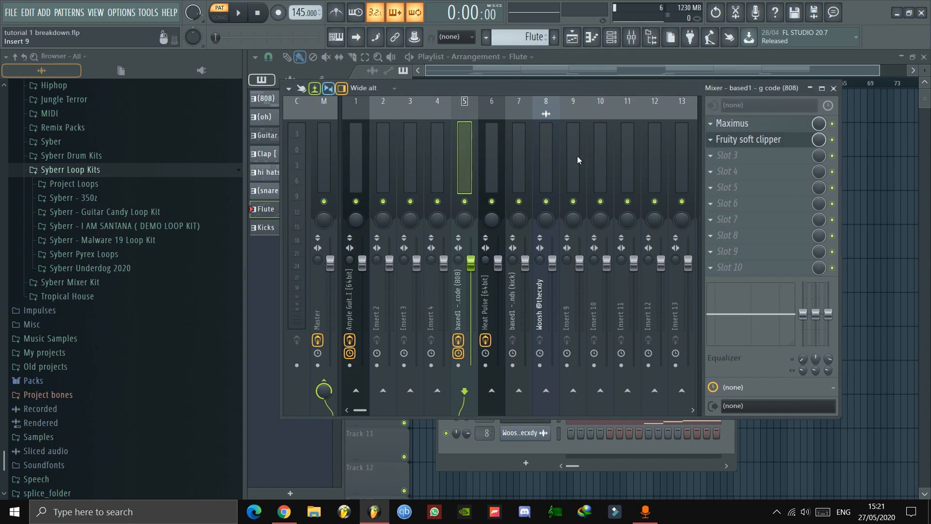
click(326, 173)
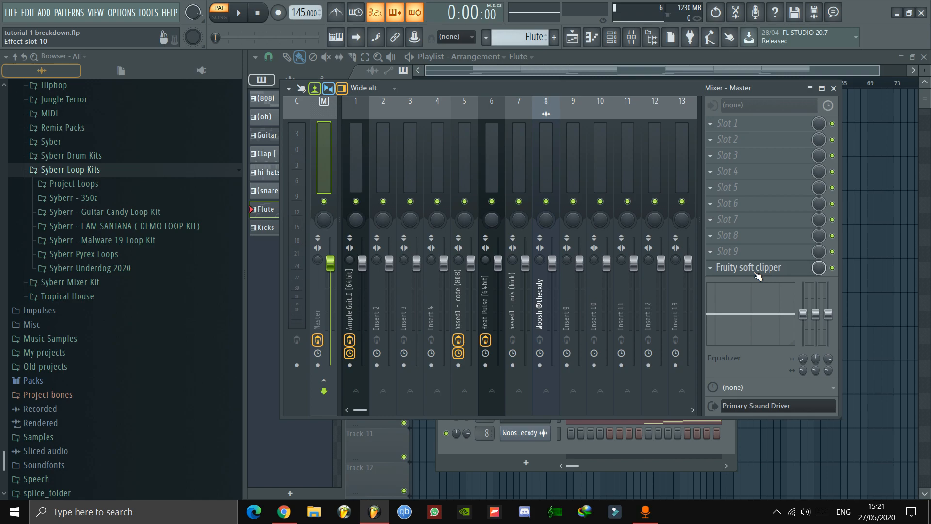
click(615, 66)
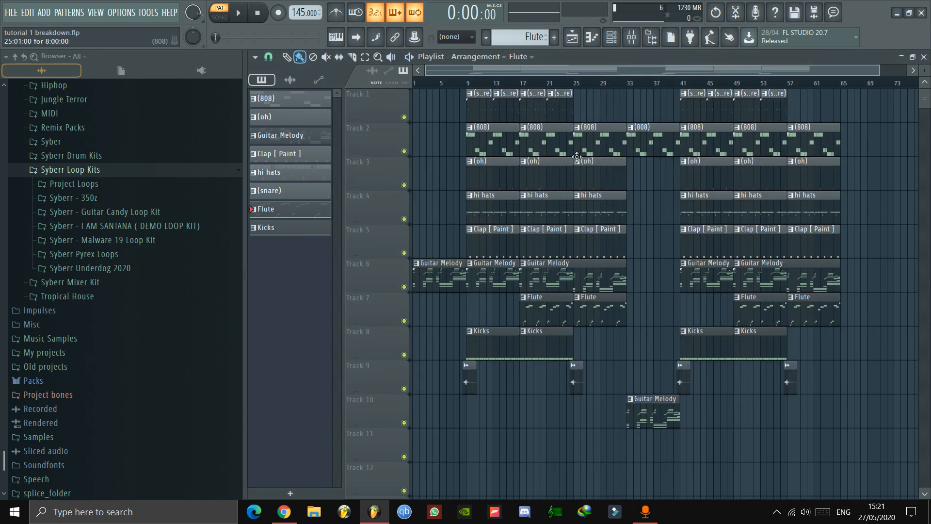
Step: Open the hi hats pattern in the piano roll, examine its notes and panning events, and return to the playlist
double_click(504, 210)
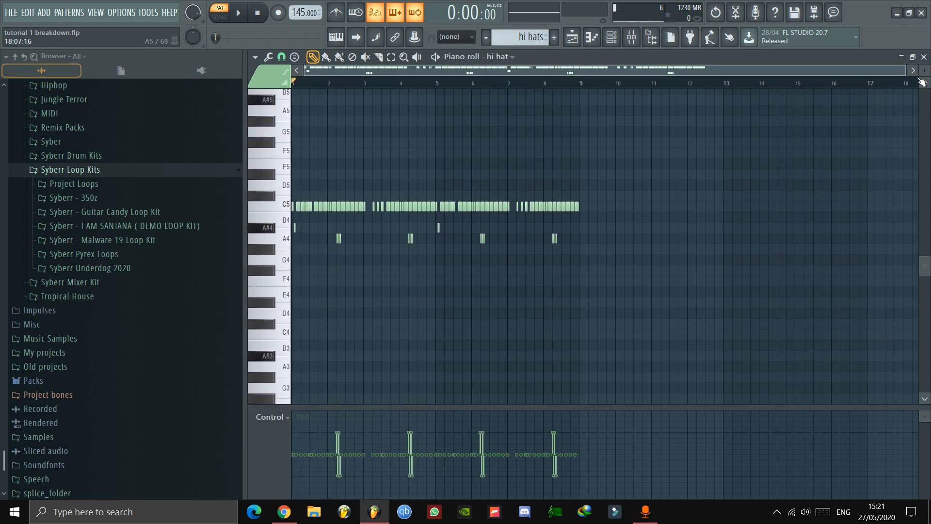
drag(909, 77, 624, 71)
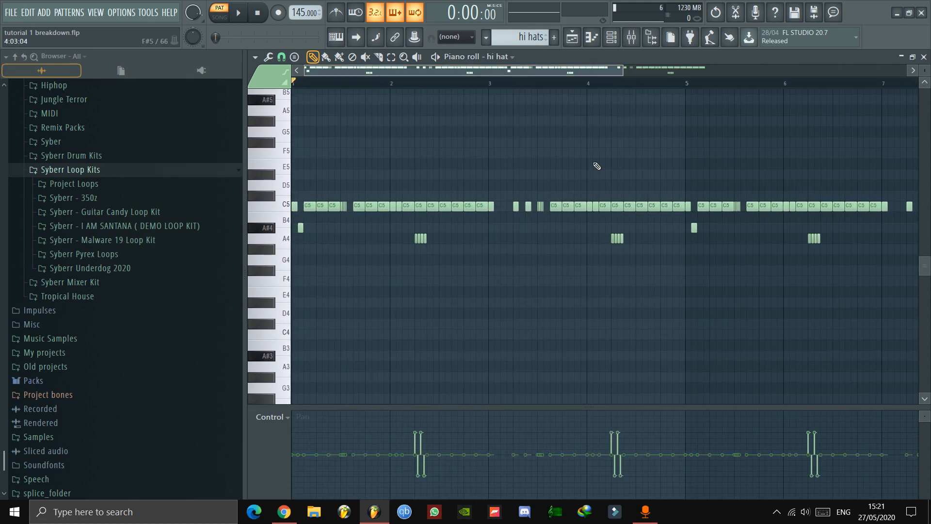
click(272, 418)
click(274, 430)
click(611, 38)
click(572, 38)
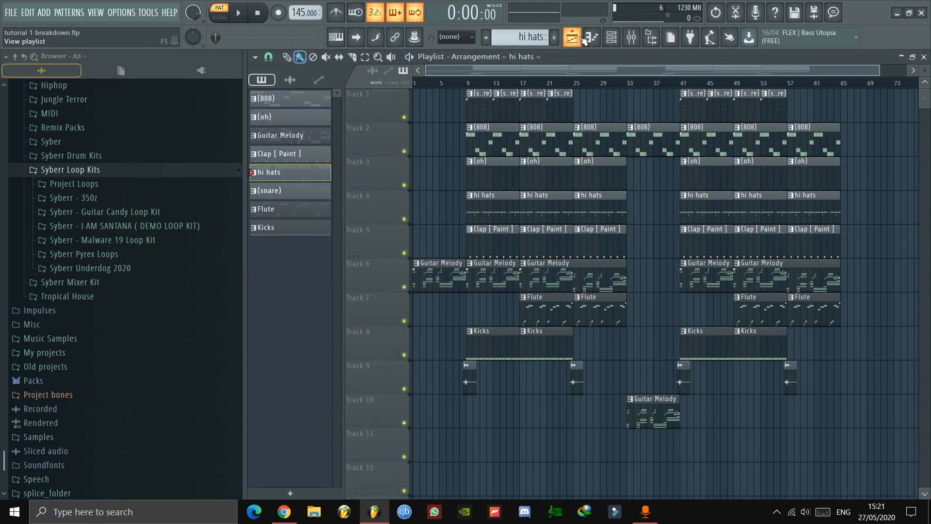
Step: View the (oh) pattern's notes in the piano roll and its channel in the rack, and return to the playlist
double_click(495, 188)
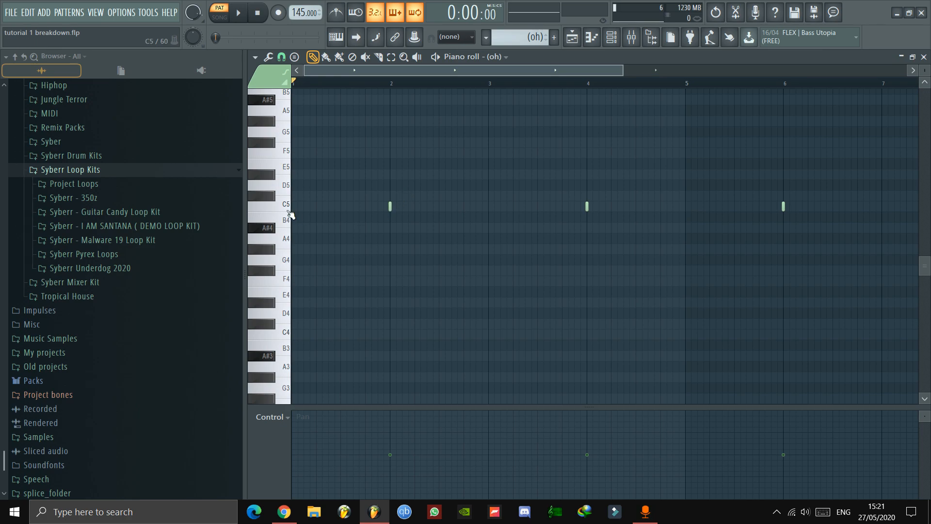
click(611, 38)
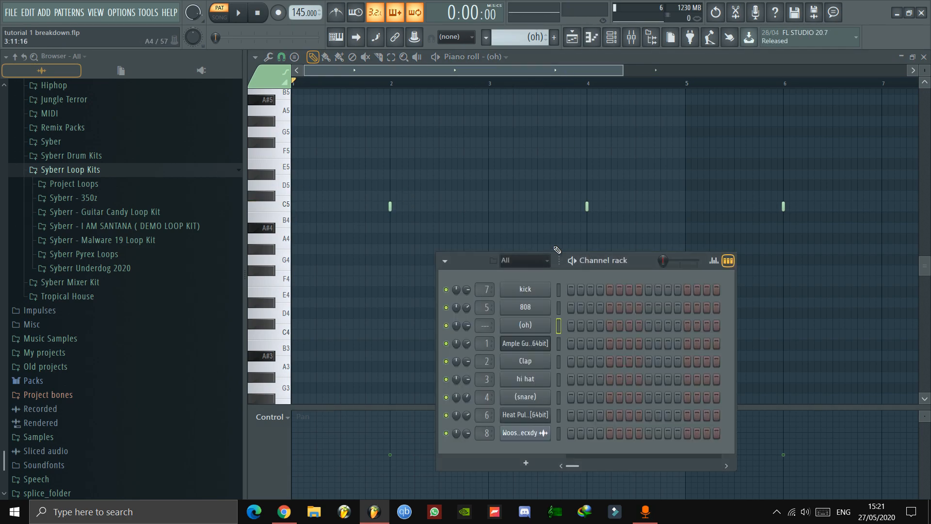
click(572, 38)
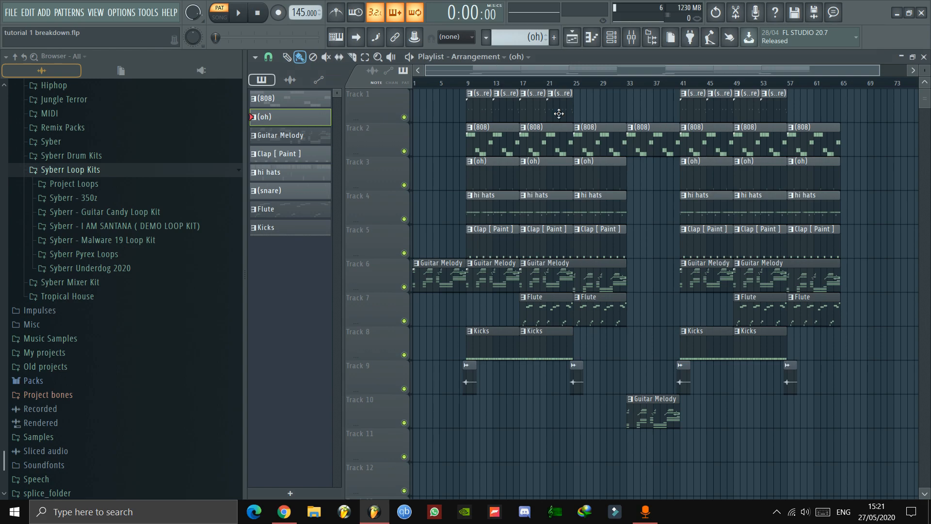
Step: Open the (snare) pattern's notes, preview the C#5 key, and return to the playlist
double_click(513, 107)
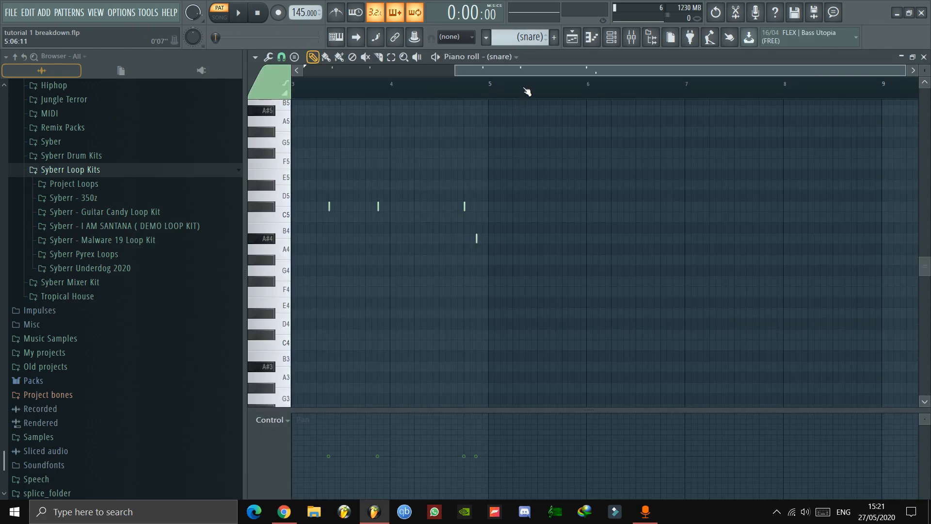
click(287, 209)
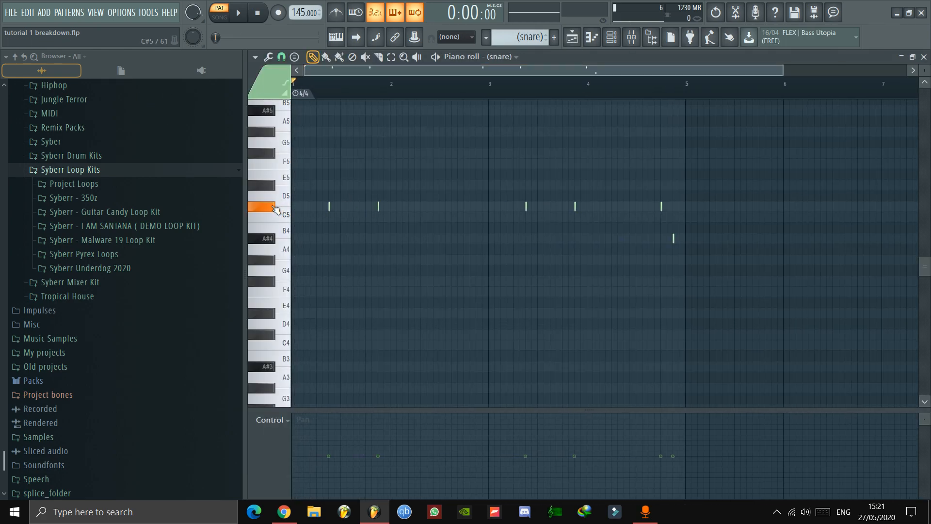
click(617, 36)
click(573, 37)
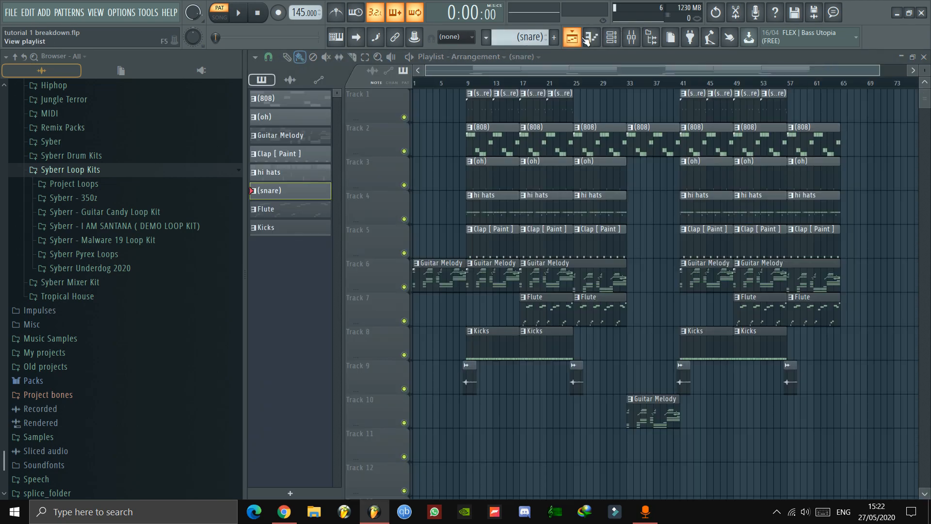
Step: View the Kicks pattern's notes in the piano roll and the kick channel's volume envelope, and return to the playlist
double_click(533, 352)
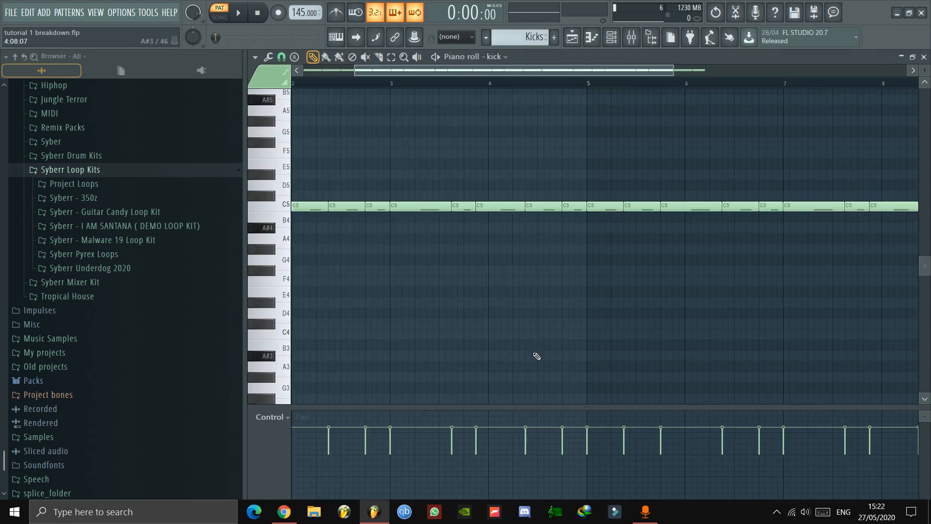
click(611, 37)
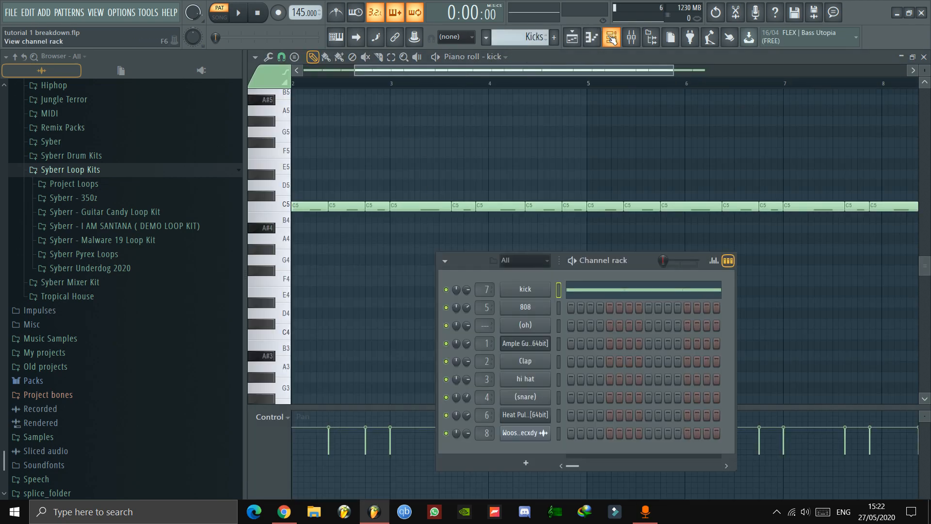
click(519, 290)
click(559, 172)
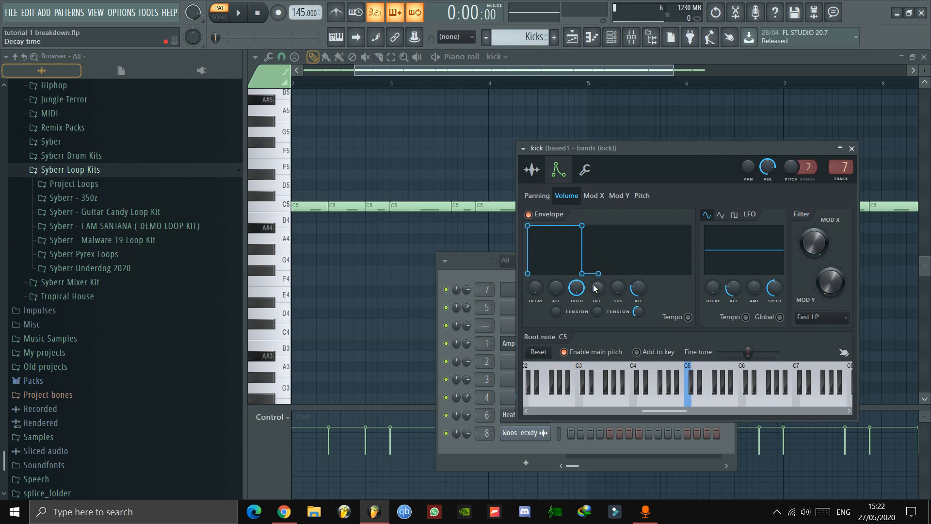
click(573, 41)
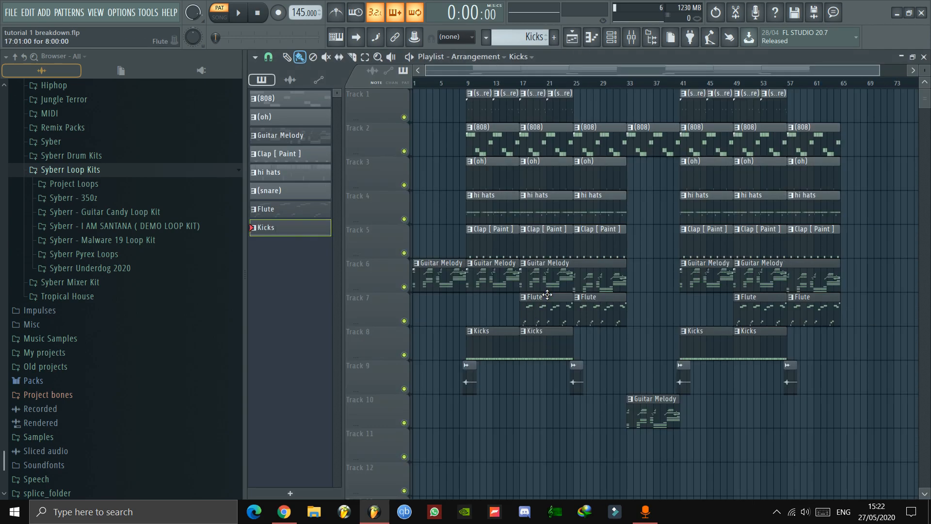
Step: Examine the first Woosh audio clip on Track 9 and set the song position near its start, just before bar 9
scroll(546, 291, down, 2)
drag(878, 71, 551, 150)
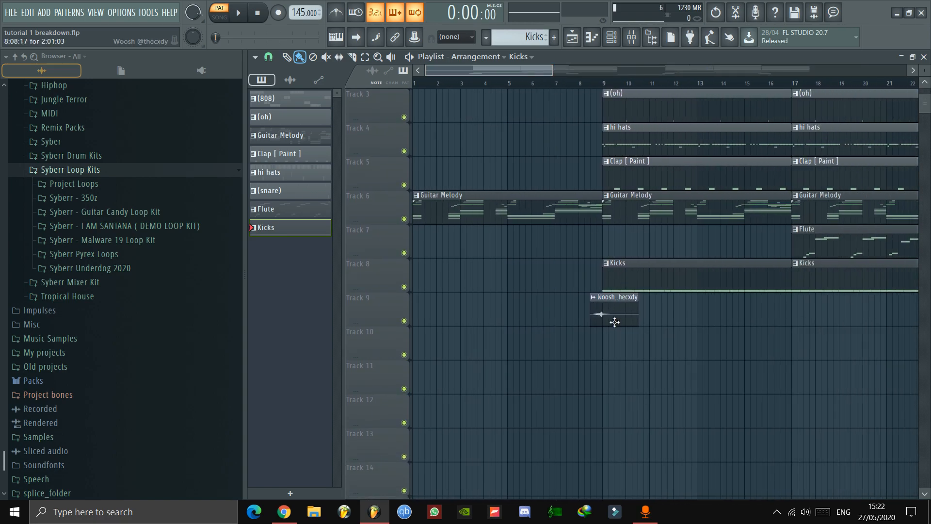
drag(517, 71, 538, 85)
click(523, 83)
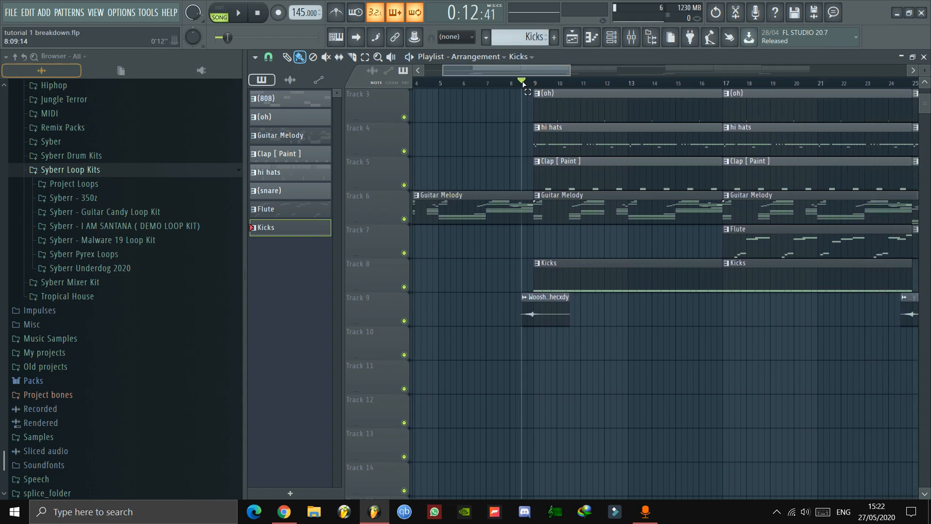
scroll(537, 157, right, 2)
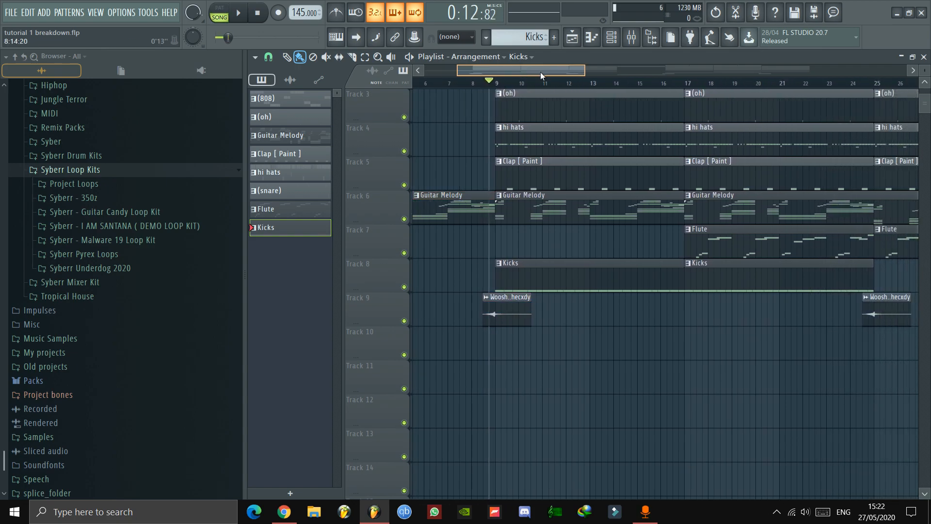
Step: Open the Clap [ Paint ] pattern's notes, preview the C5 key, and return to the full arrangement in the playlist
double_click(537, 157)
drag(571, 74, 463, 78)
click(286, 205)
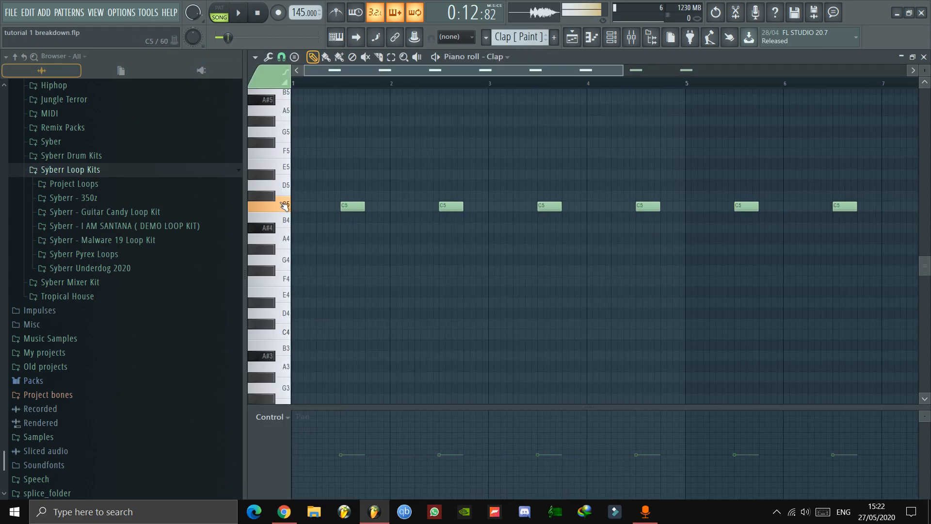
click(571, 40)
drag(587, 68, 908, 109)
scroll(798, 318, up, 2)
scroll(798, 318, up, 1)
drag(459, 71, 218, 104)
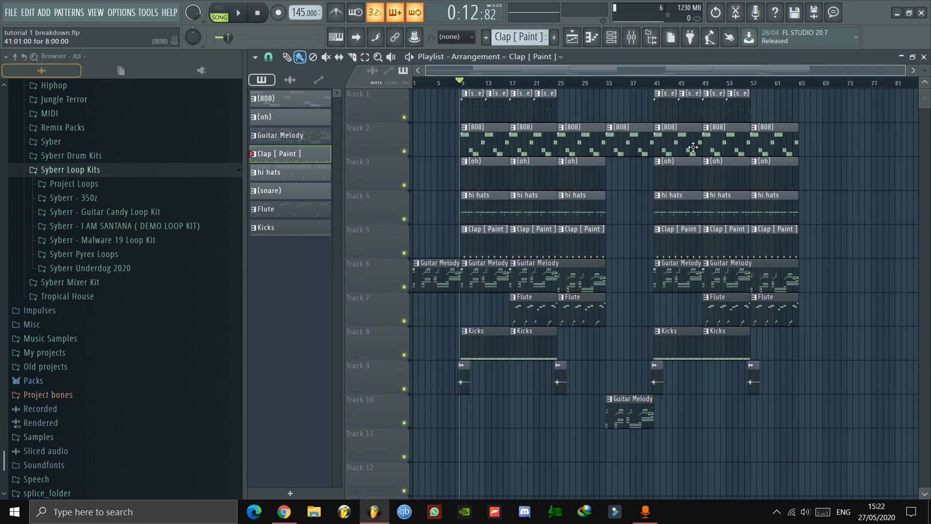